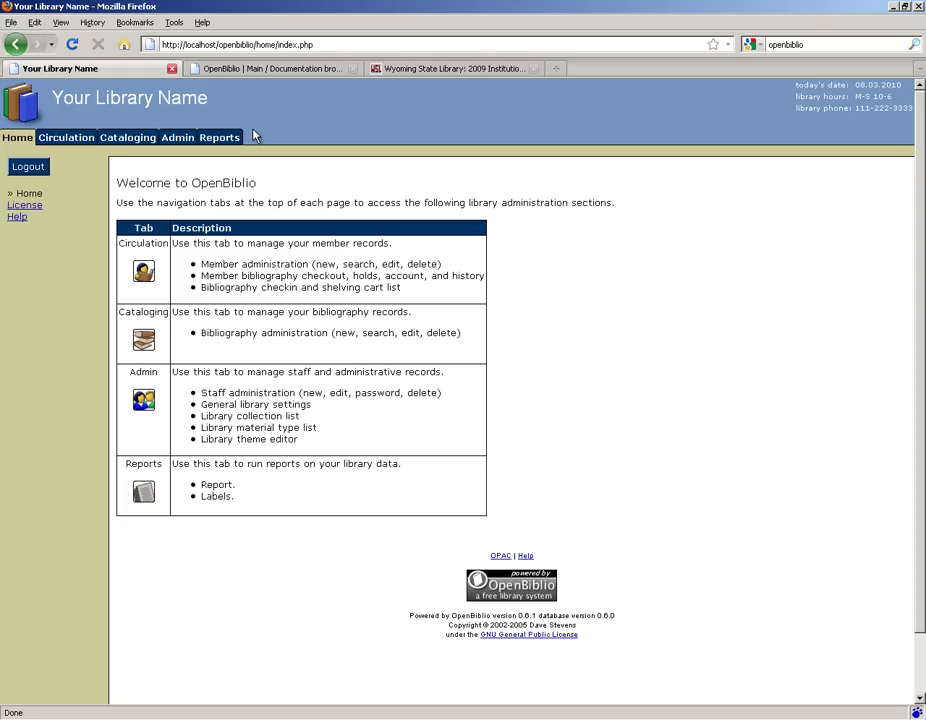
Step: Go to Admin and open the Staff Admin list showing Root Administrator
click(180, 140)
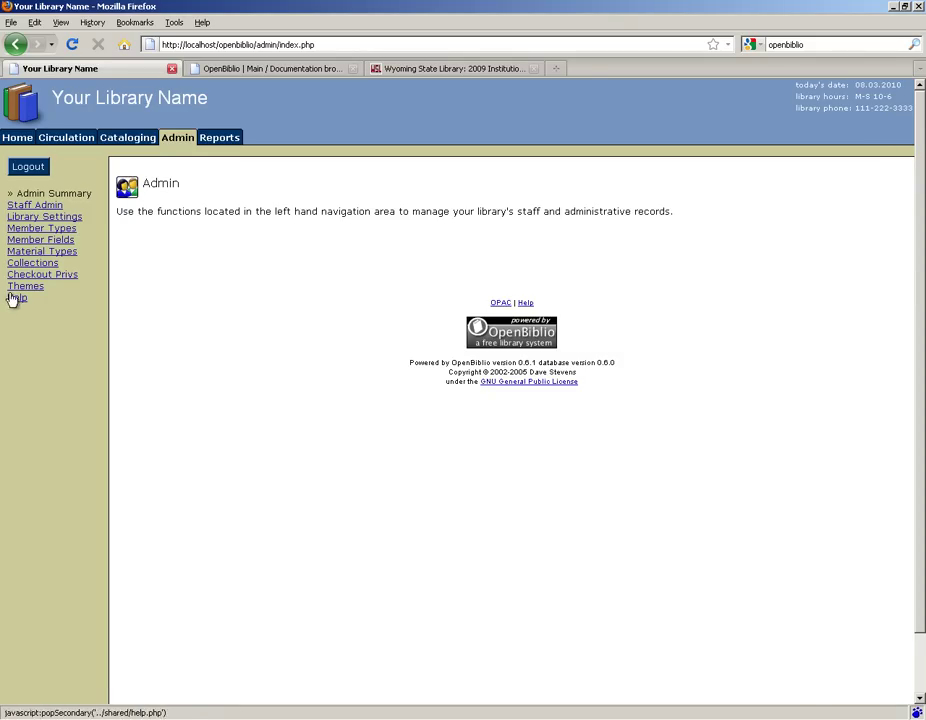
click(27, 209)
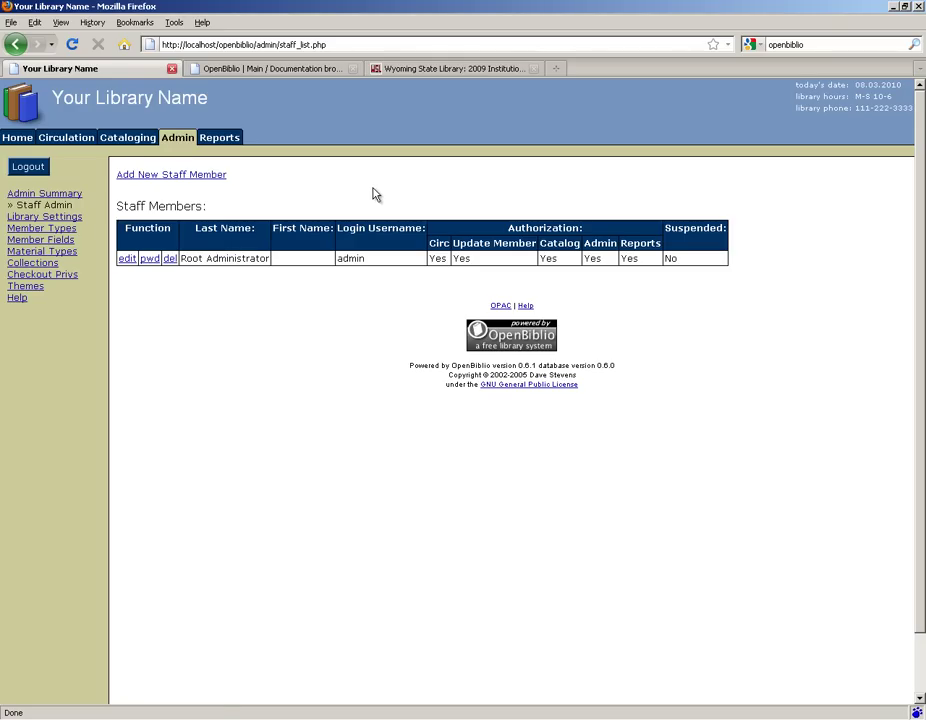
Step: Start a new staff member and enter their last name, first name, login username and password
click(180, 176)
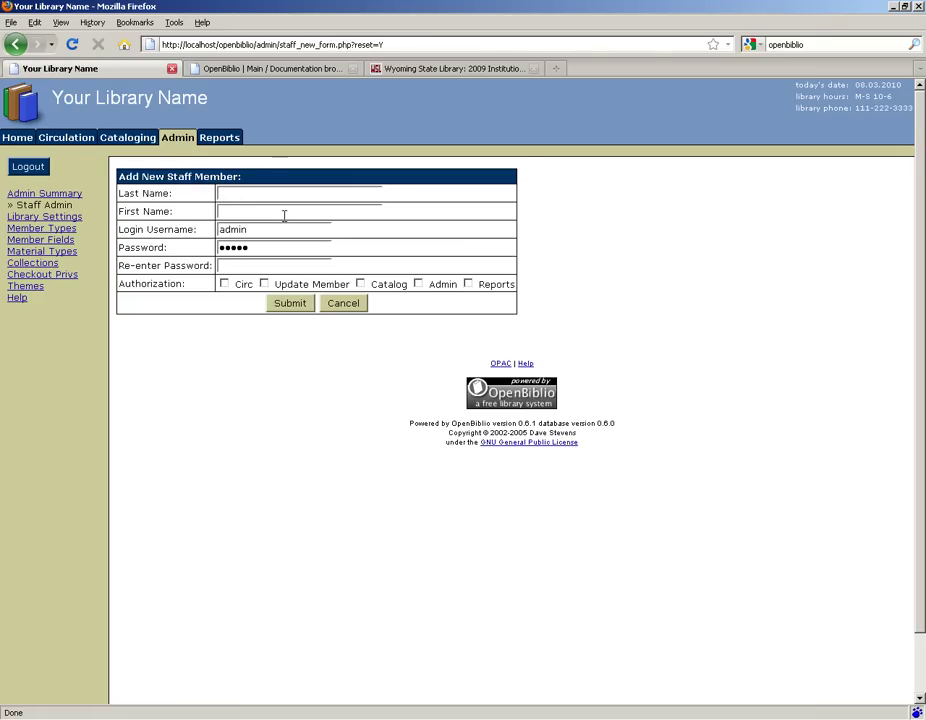
text(Staff)
key(Tab)
text(Person)
key(Tab)
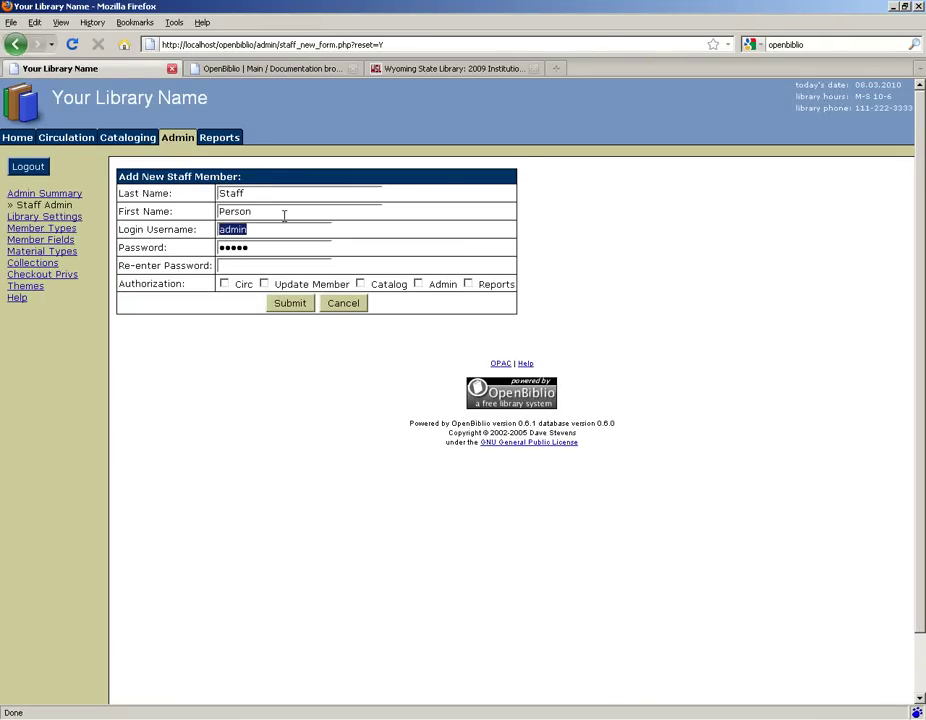
text(staff)
key(Tab)
text(staffstaff)
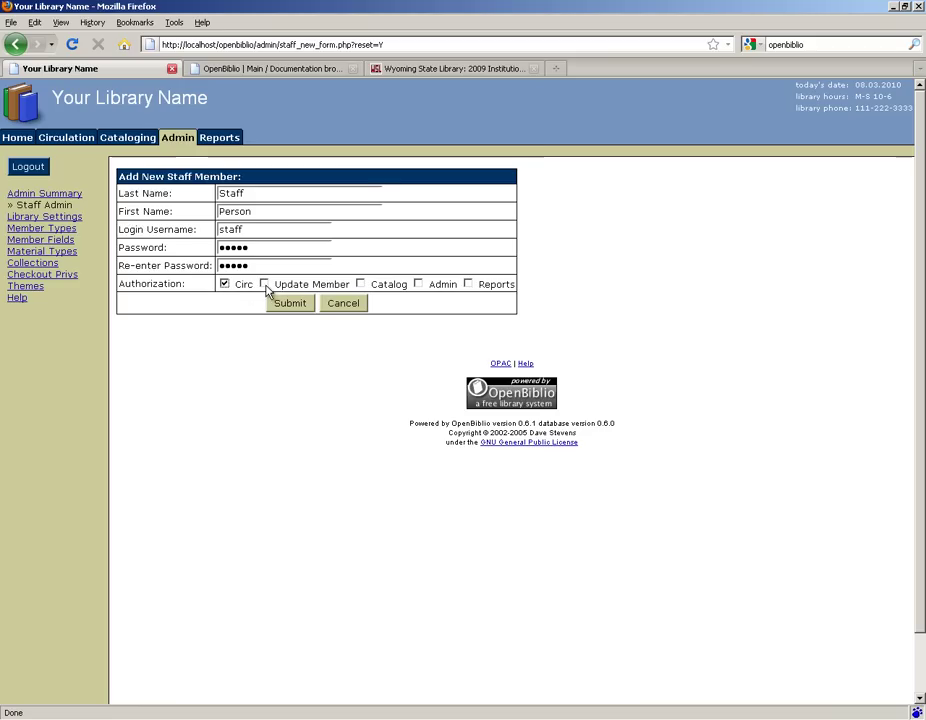
Step: Grant Update Member and Reports permissions, save the staff member, and return to the staff list
click(265, 285)
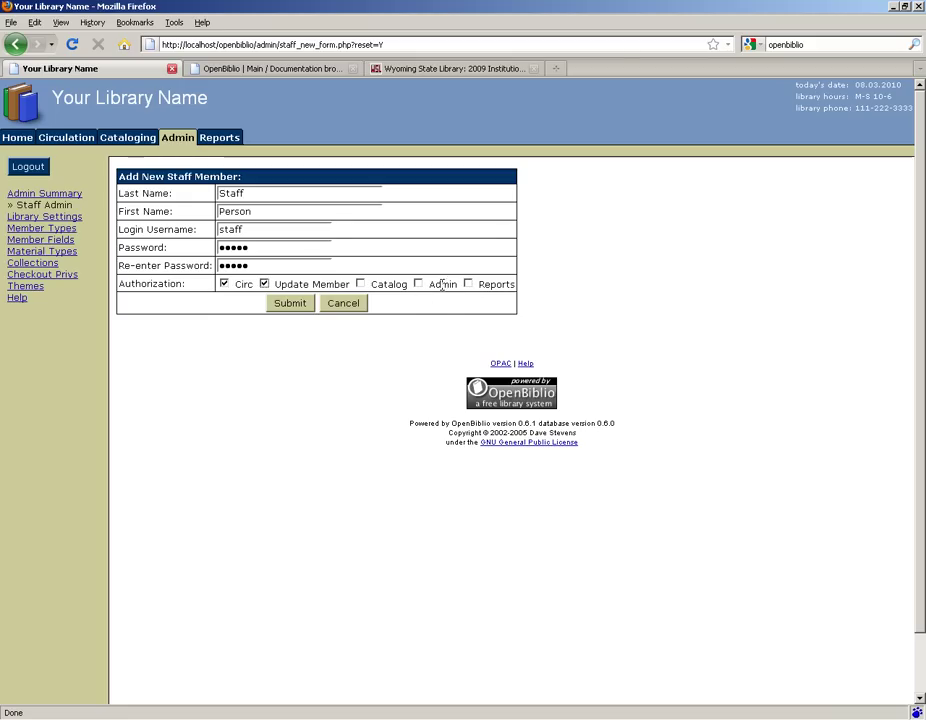
click(468, 284)
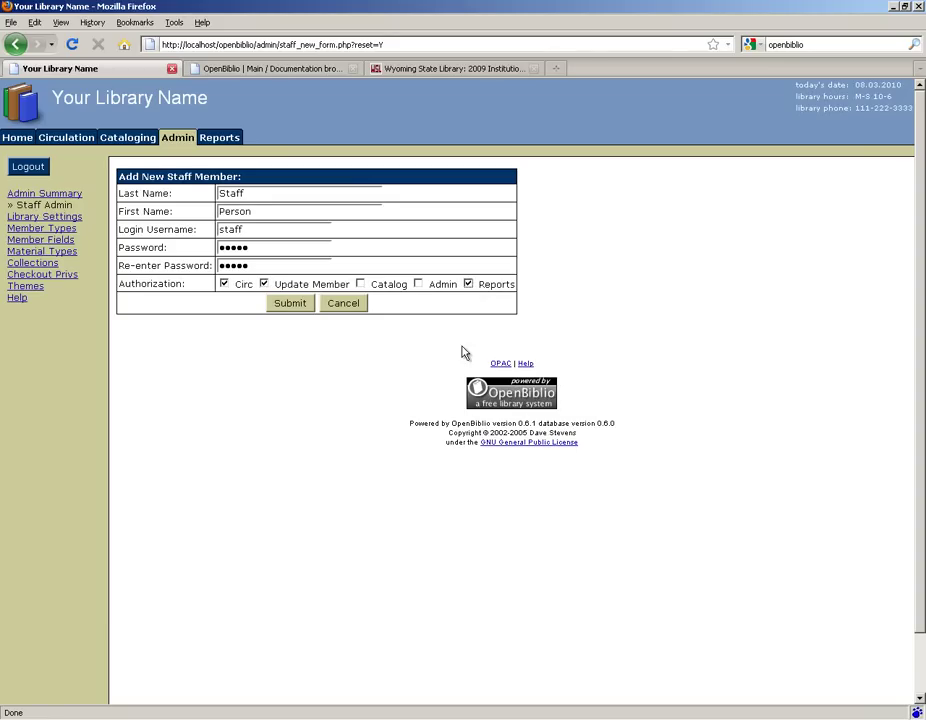
click(296, 310)
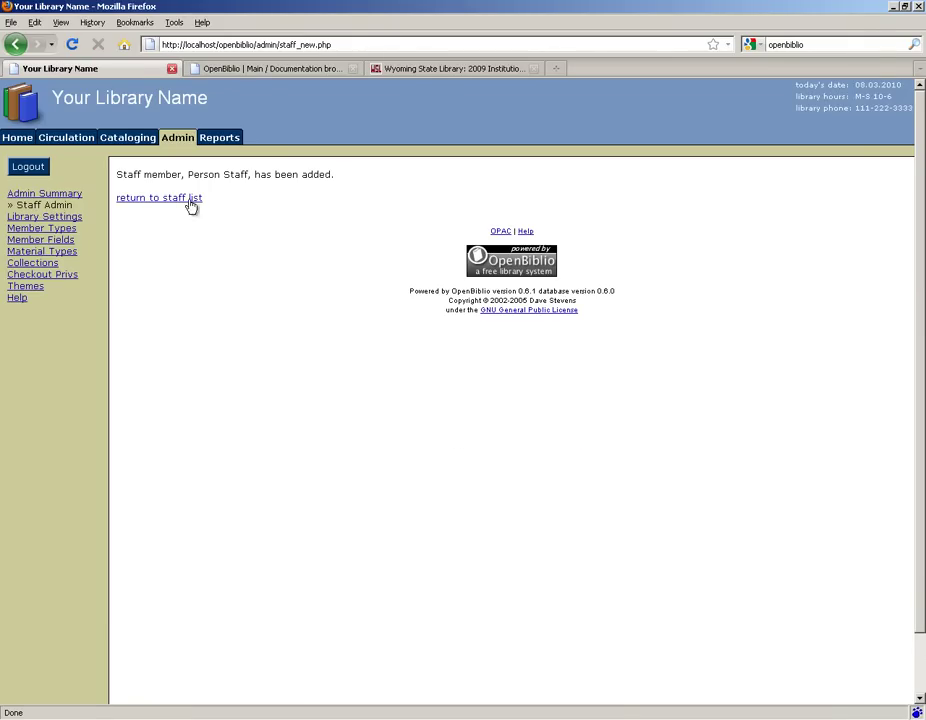
click(161, 200)
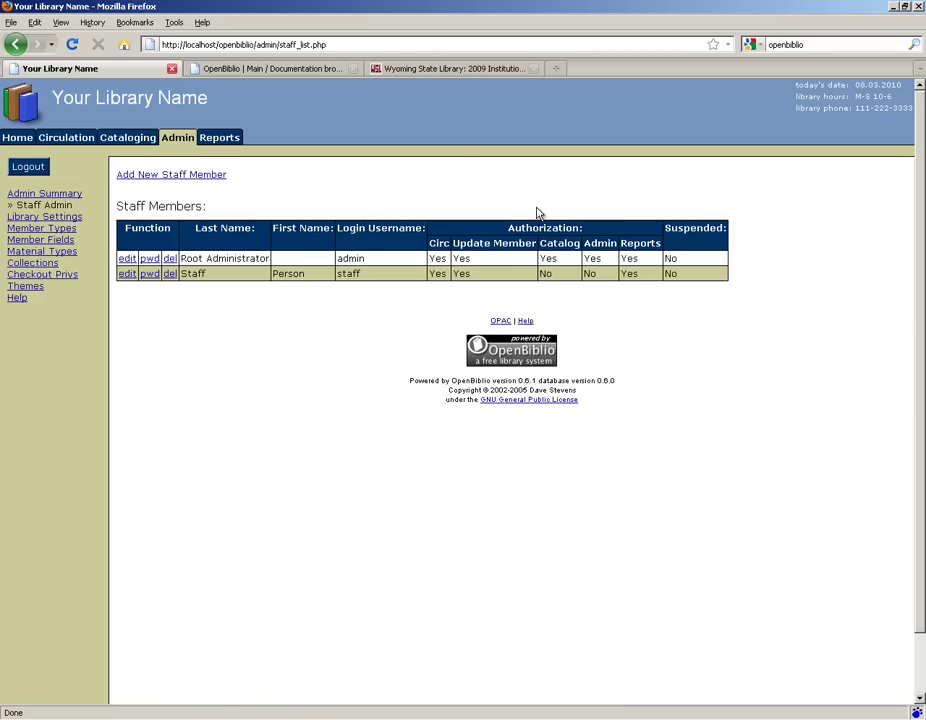
Step: Log out of the administrator session and log in with the new staff account
click(25, 167)
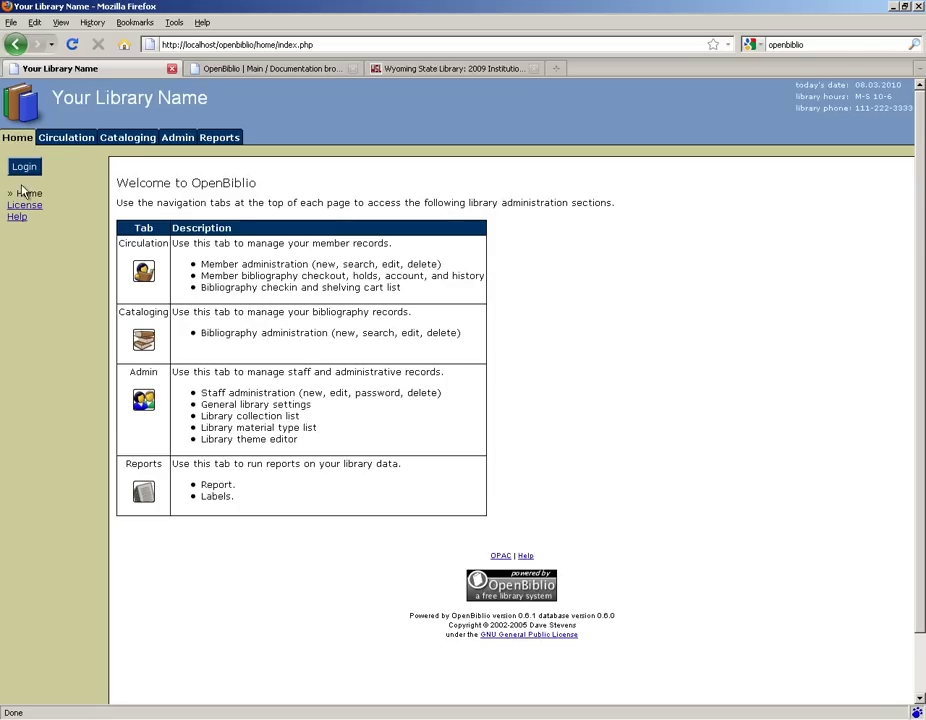
click(70, 141)
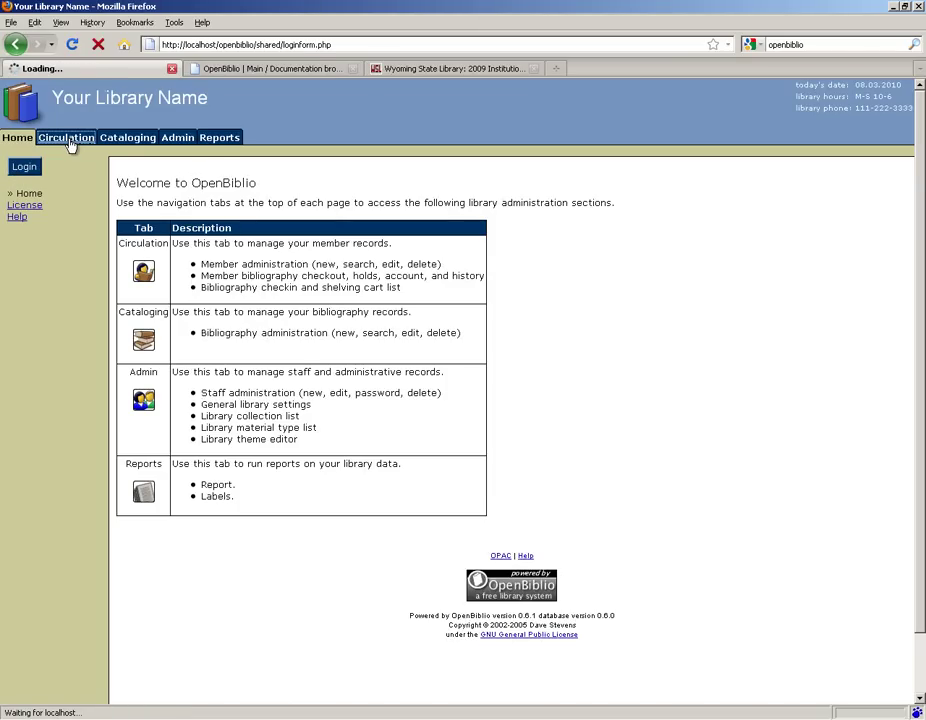
double_click(486, 206)
text(staff)
key(Tab)
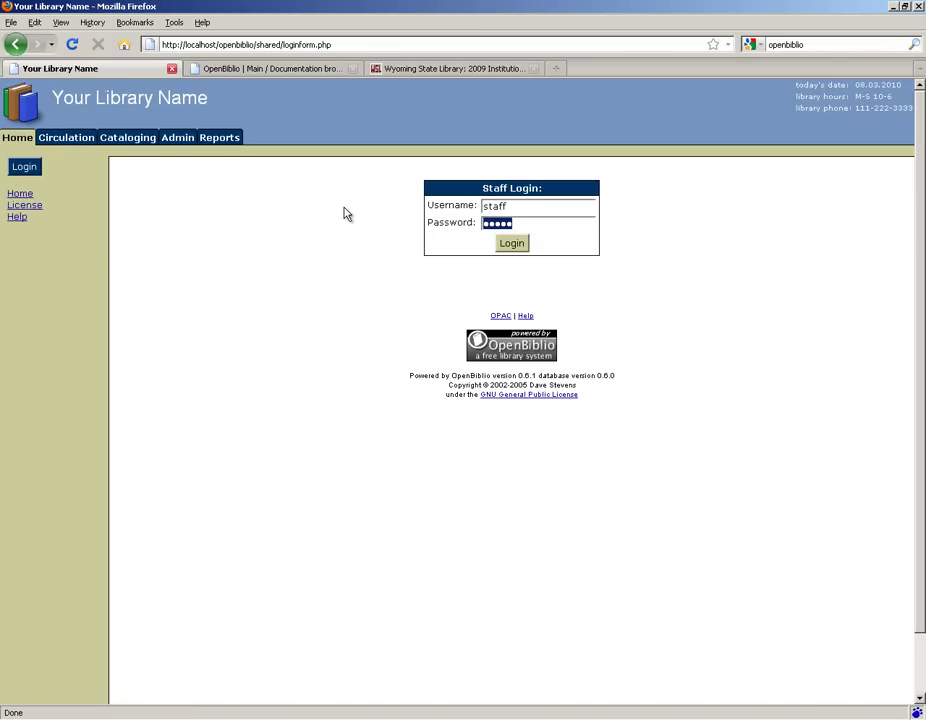
text(staff)
click(512, 244)
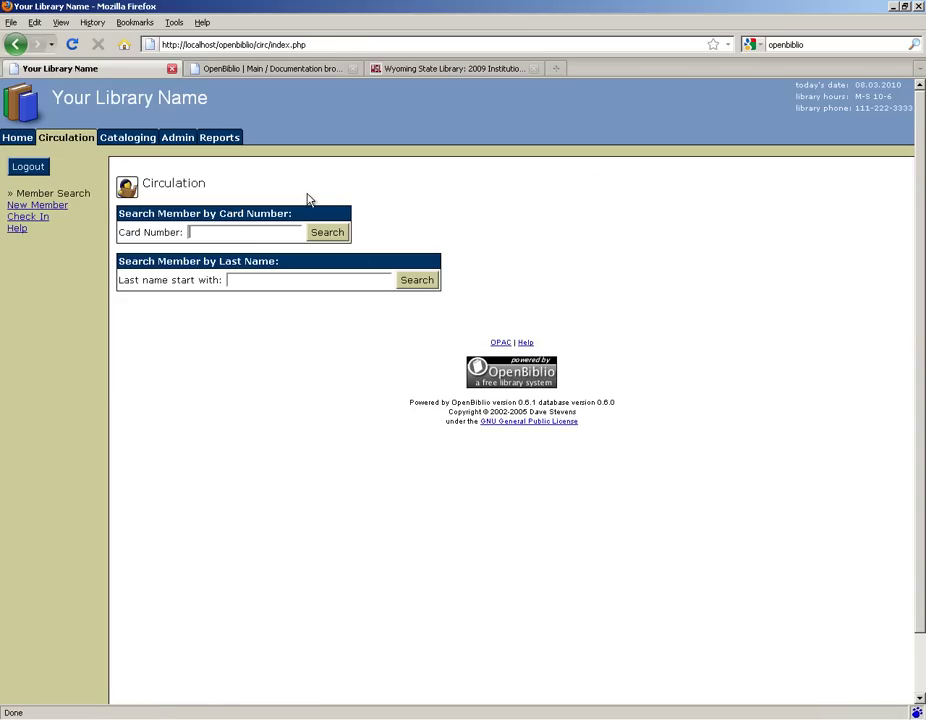
Step: Test Cataloging, Admin and Reports access as staff, then log back in as administrator
click(133, 139)
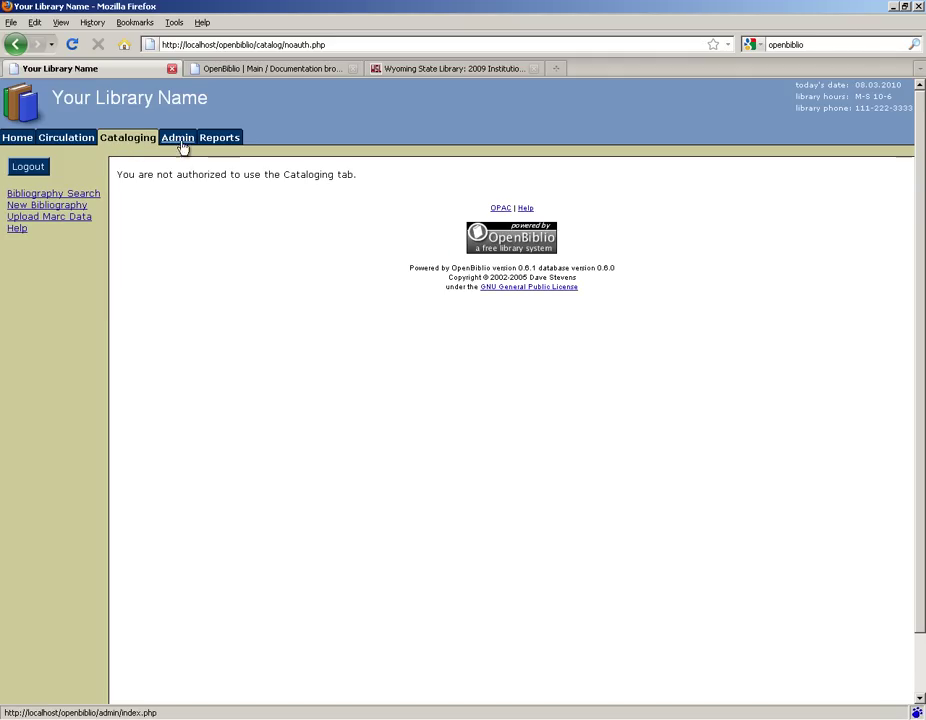
click(180, 138)
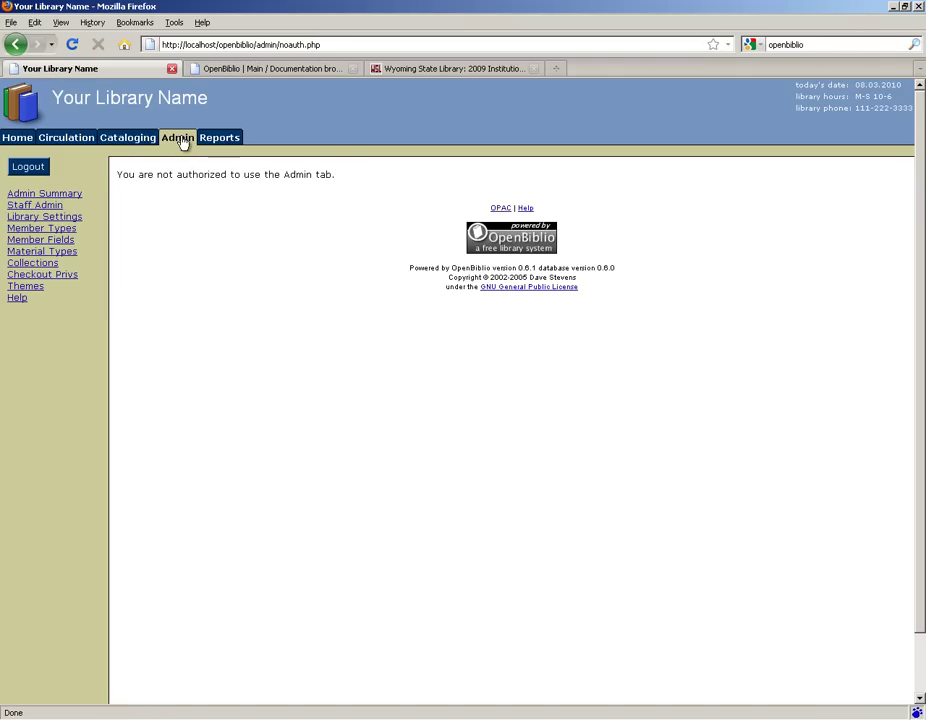
click(230, 139)
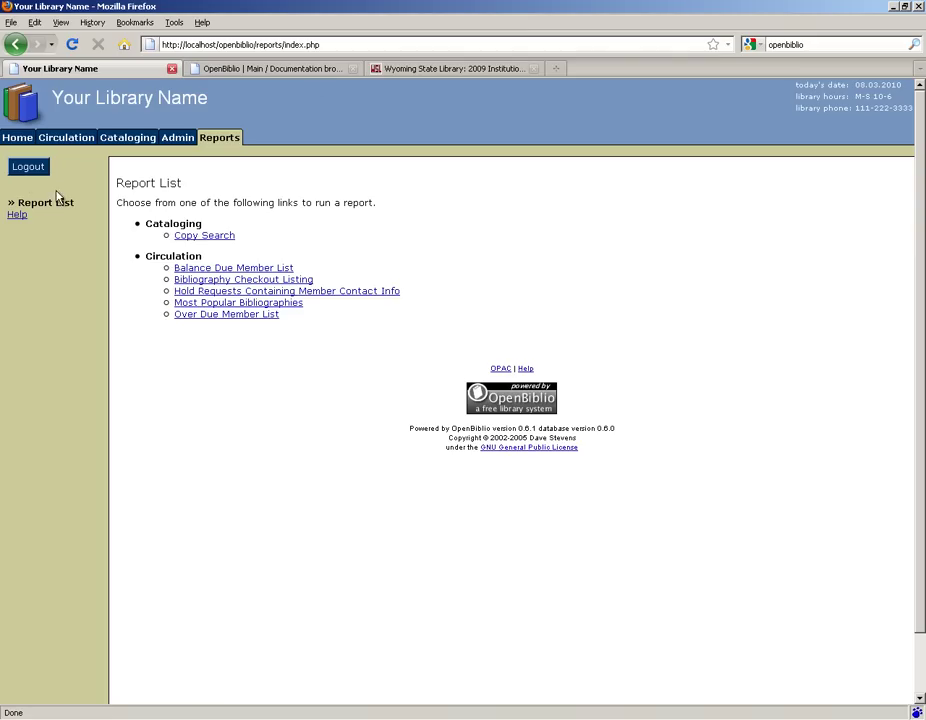
click(199, 269)
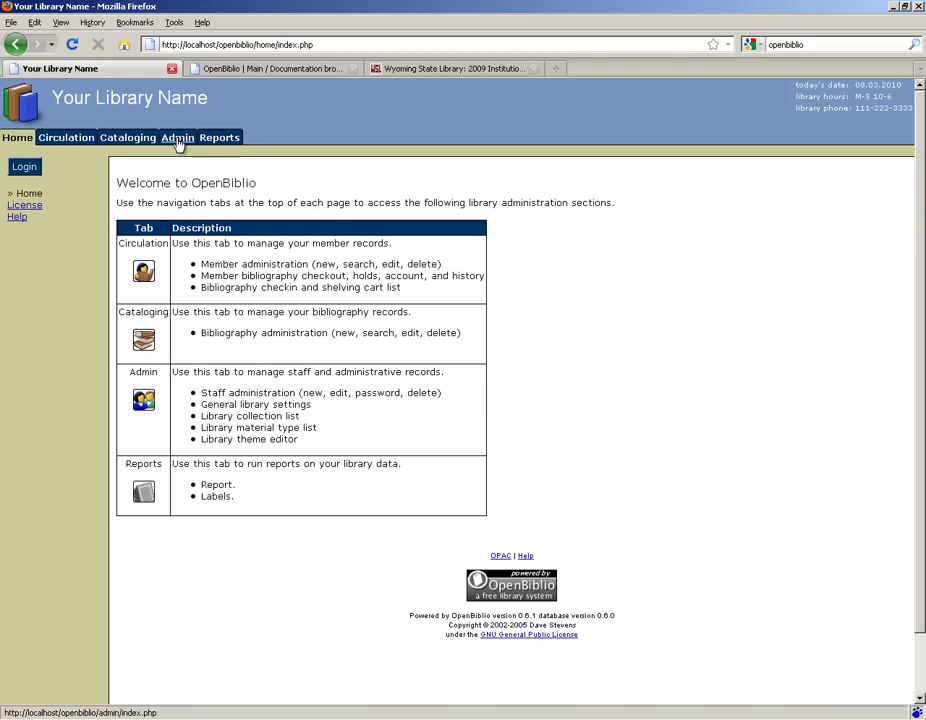
click(179, 140)
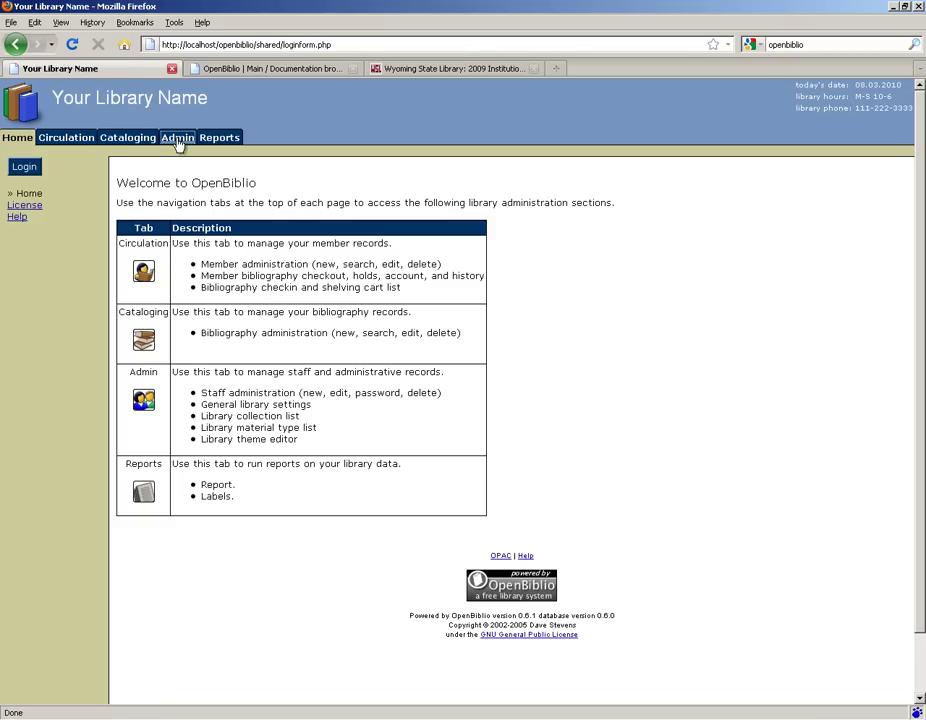
click(514, 248)
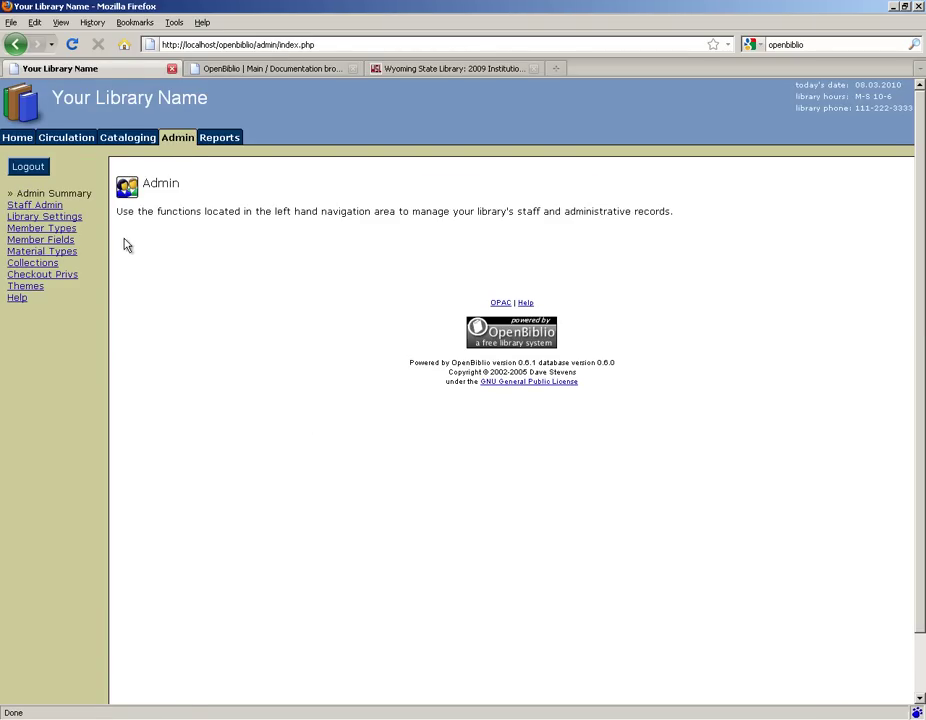
click(61, 216)
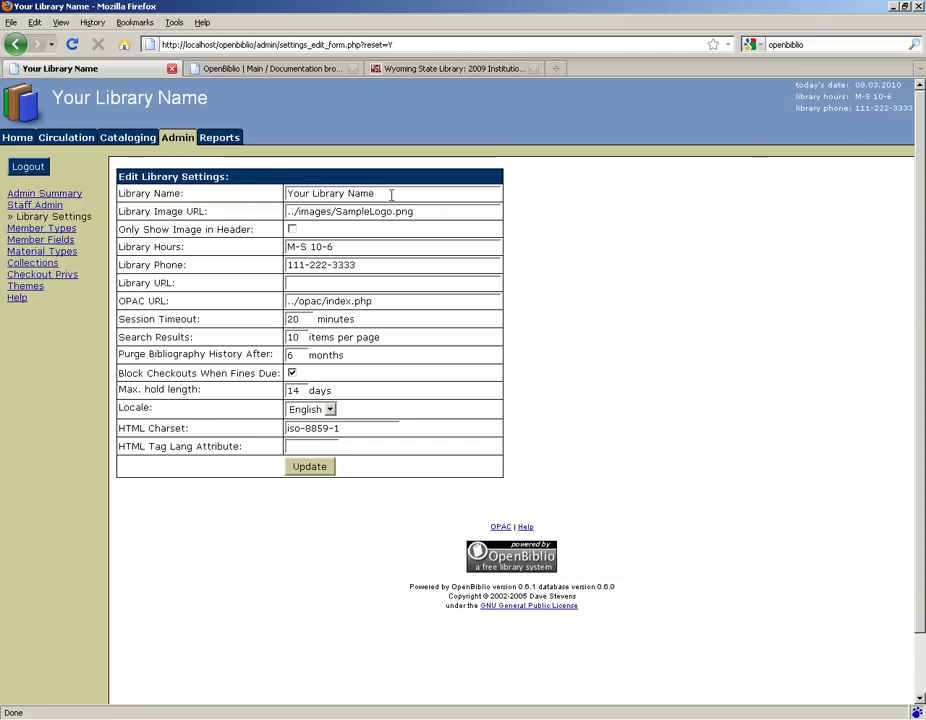
Step: Rename the library to Hilltop Library and set the header image to Blue Hill.jpg
key(ctrl+a)
text(Hilltop )
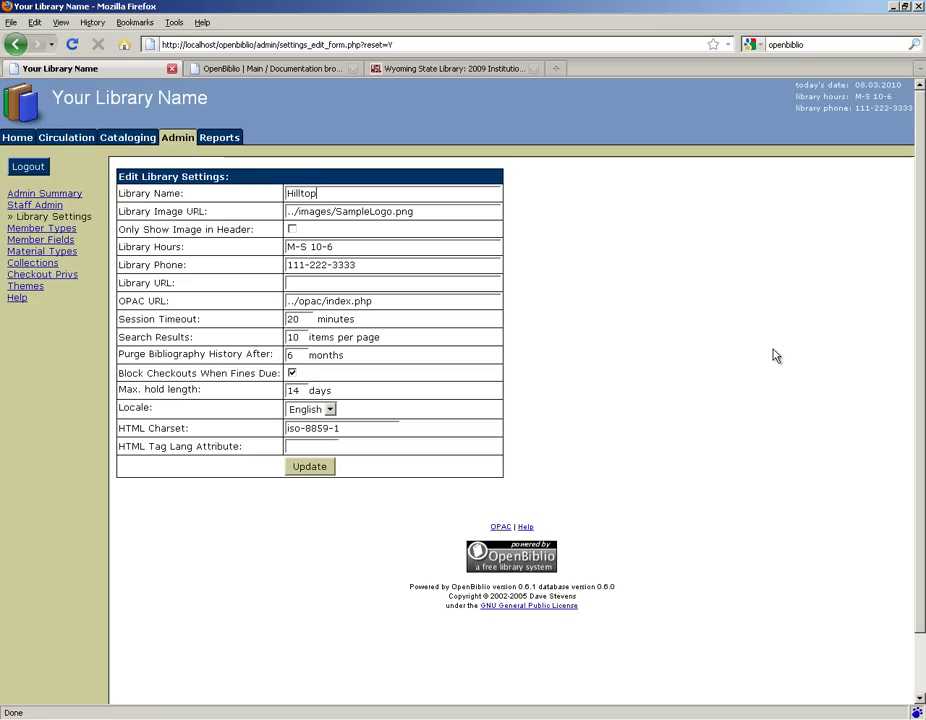
text(Library)
drag(415, 211, 335, 211)
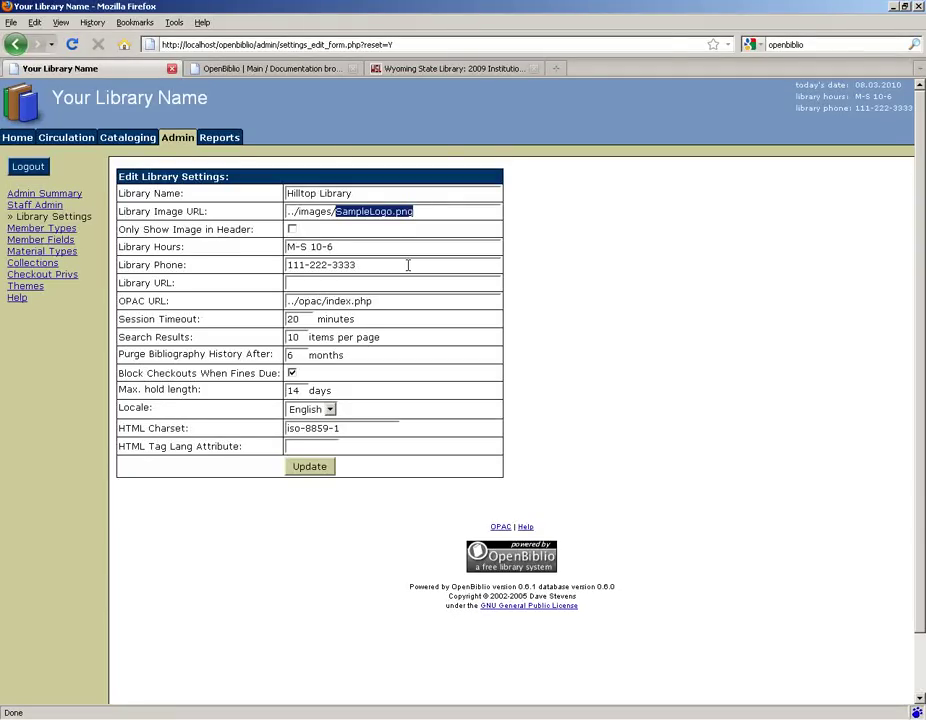
text(Blue)
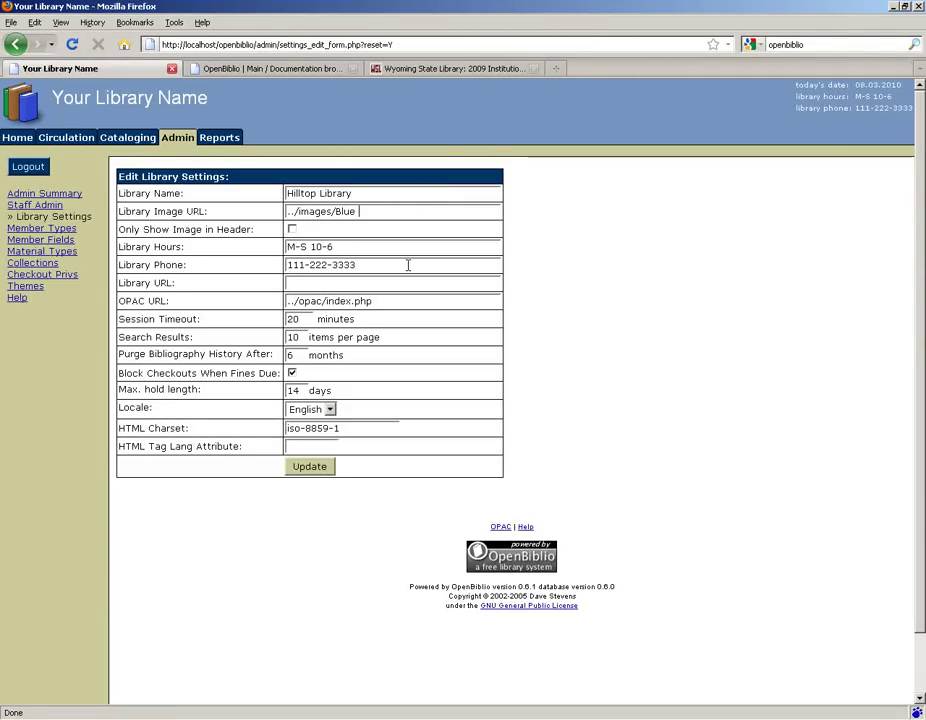
text( Hill.)
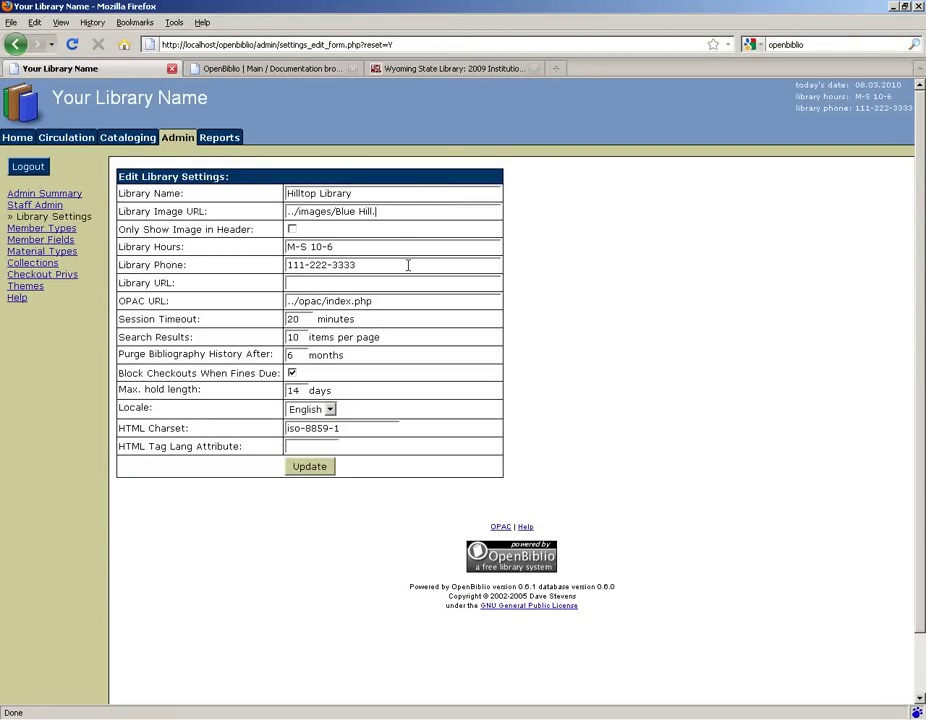
text(jpg)
Step: Change the library hours to M-F 10-8, enter a new phone number, and save
click(303, 247)
key(BackSpace)
text(F)
click(338, 246)
key(BackSpace)
text(8)
drag(374, 264, 234, 269)
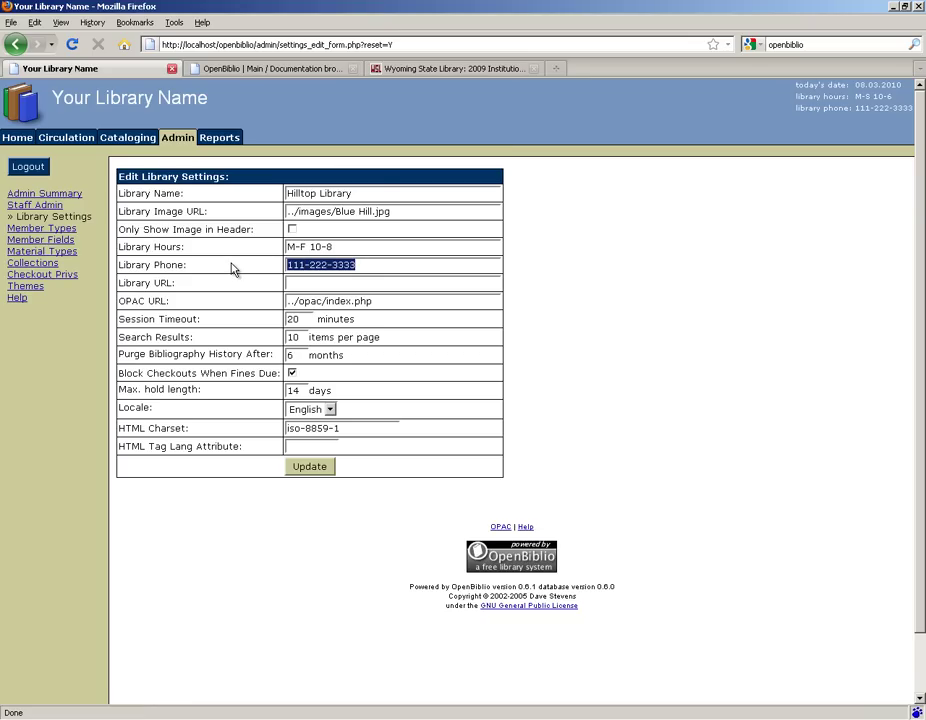
text(307-777)
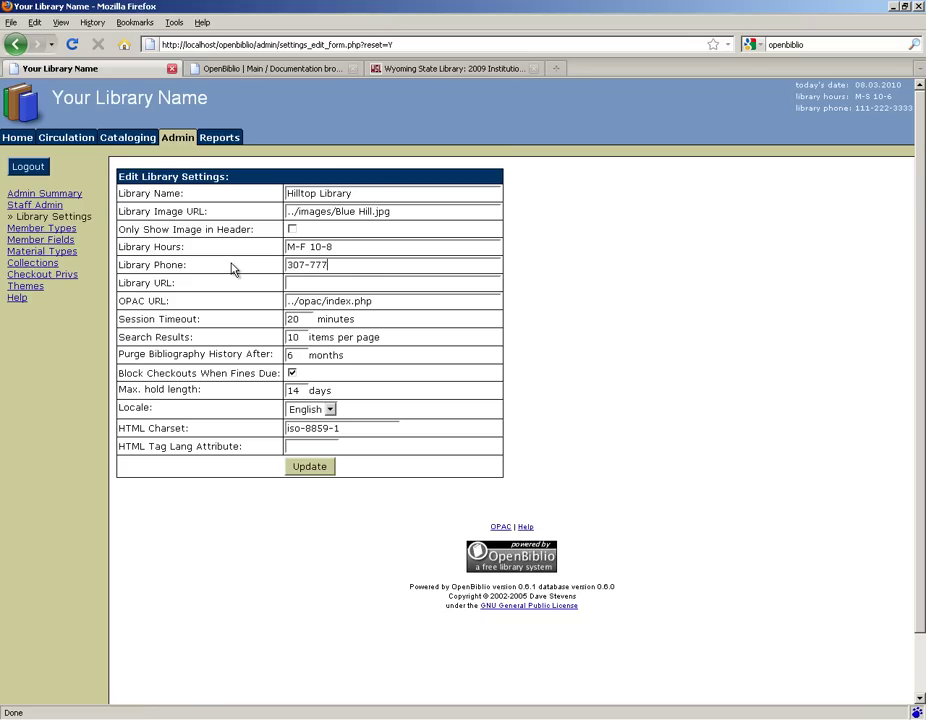
key(BackSpace)
key(BackSpace)
key(BackSpace)
text(555-5555)
key(Tab)
key(Tab)
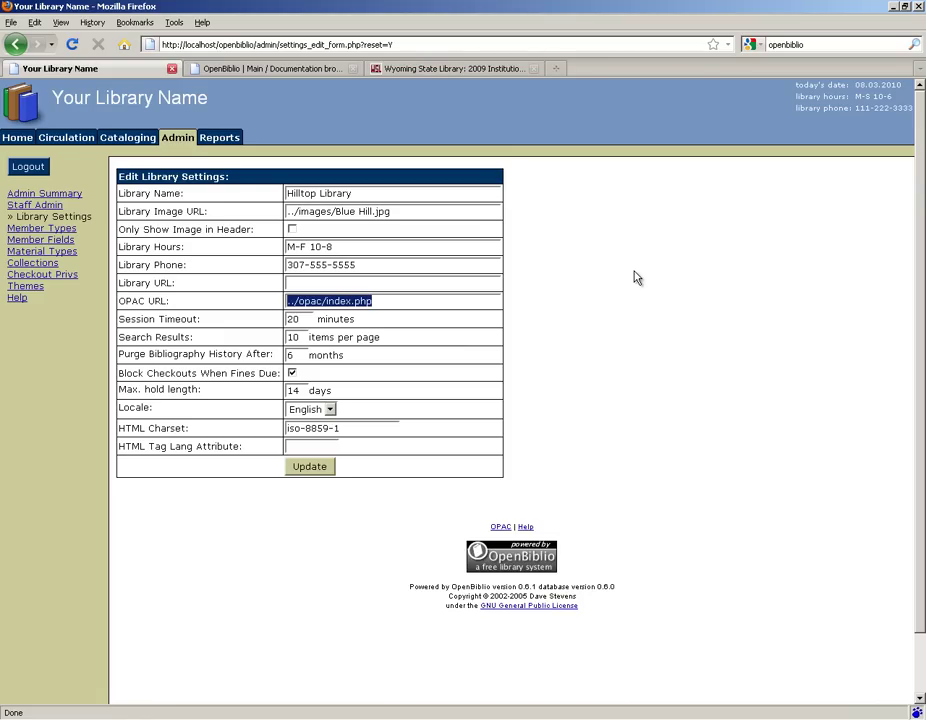
click(308, 469)
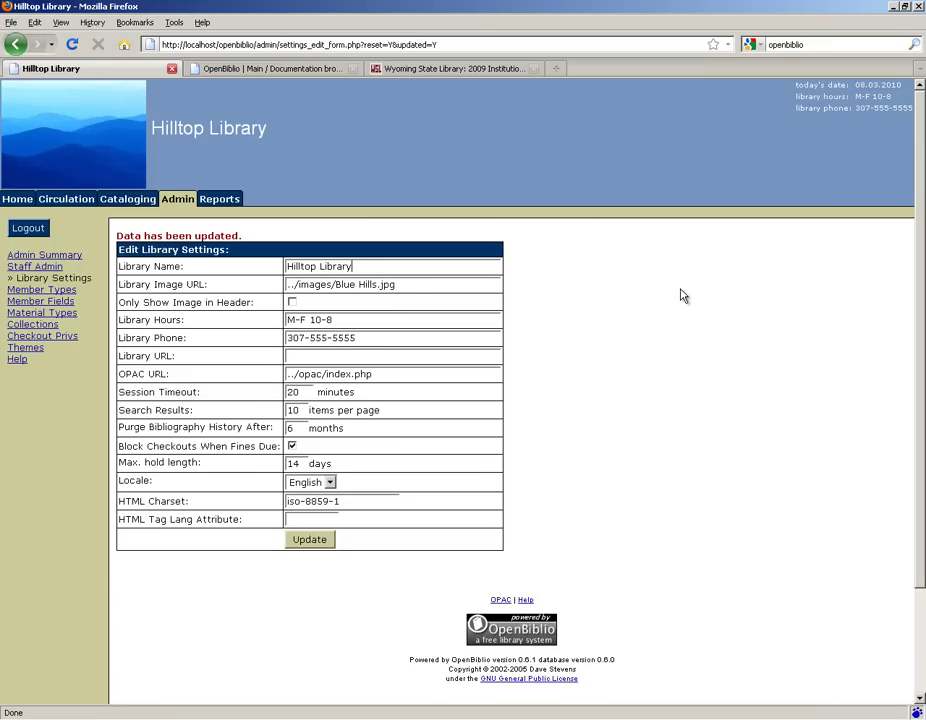
Step: Create a 'staff' member classification with 10.00 maximum fines and return to the classification list
click(32, 290)
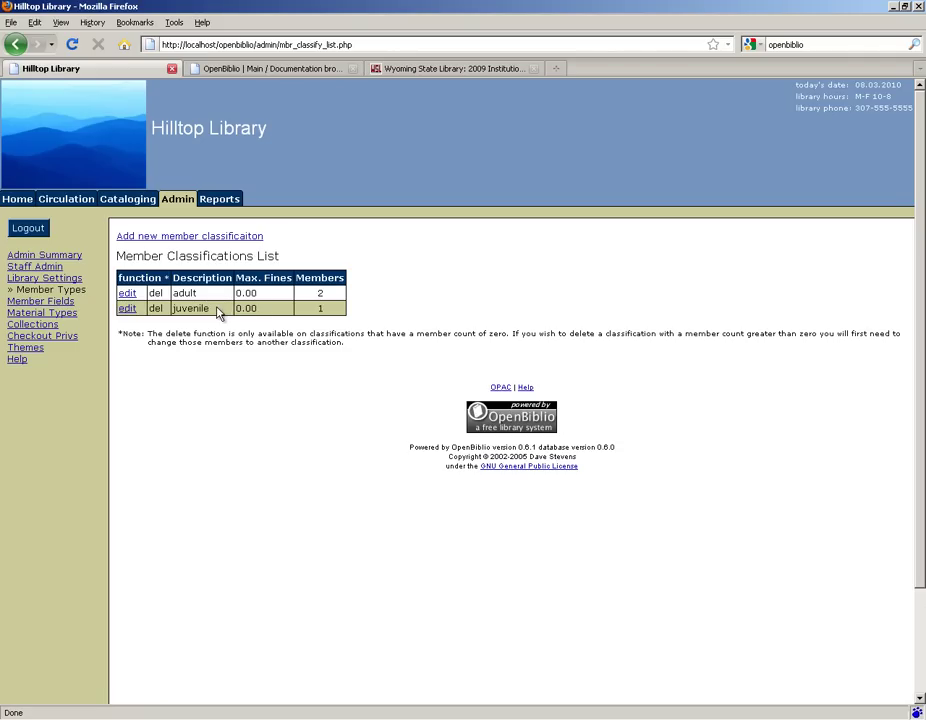
click(206, 238)
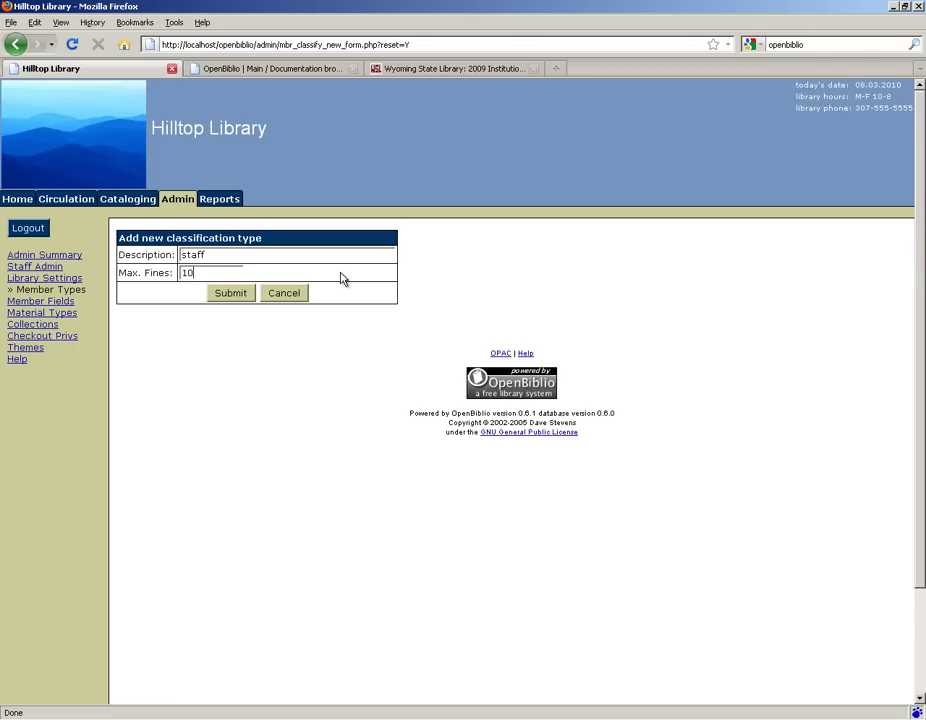
click(238, 300)
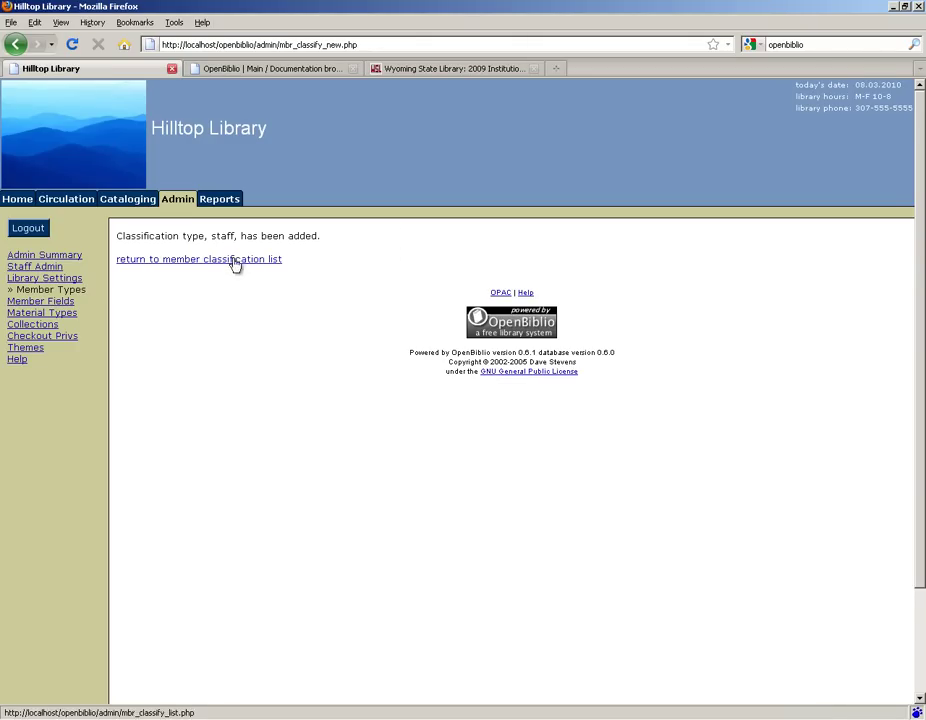
click(234, 262)
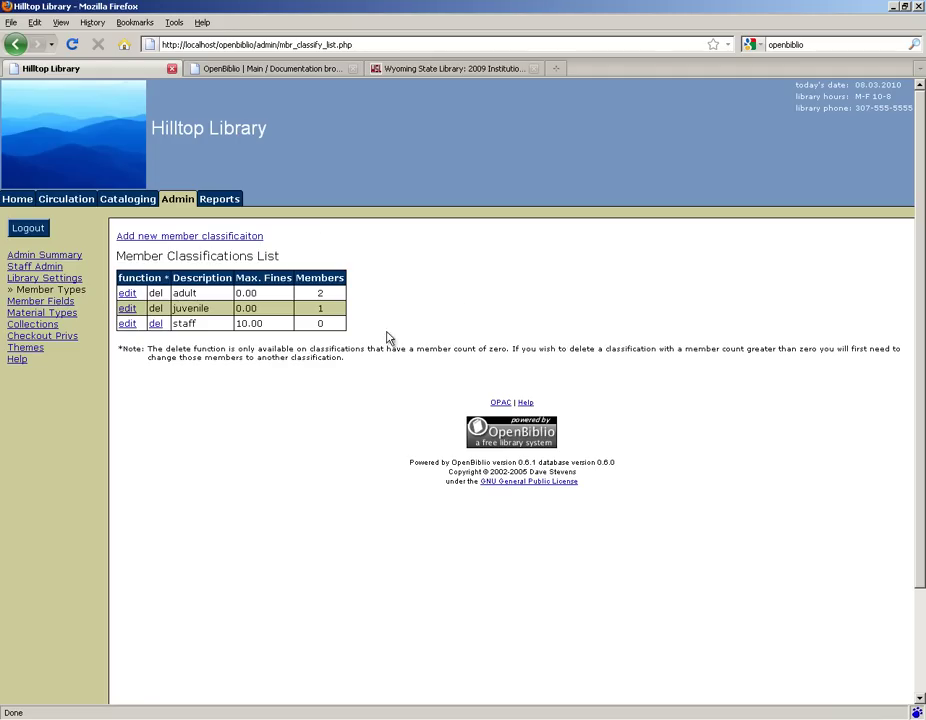
Step: Create the Games material type, then open its edit form and cancel without changes
click(37, 316)
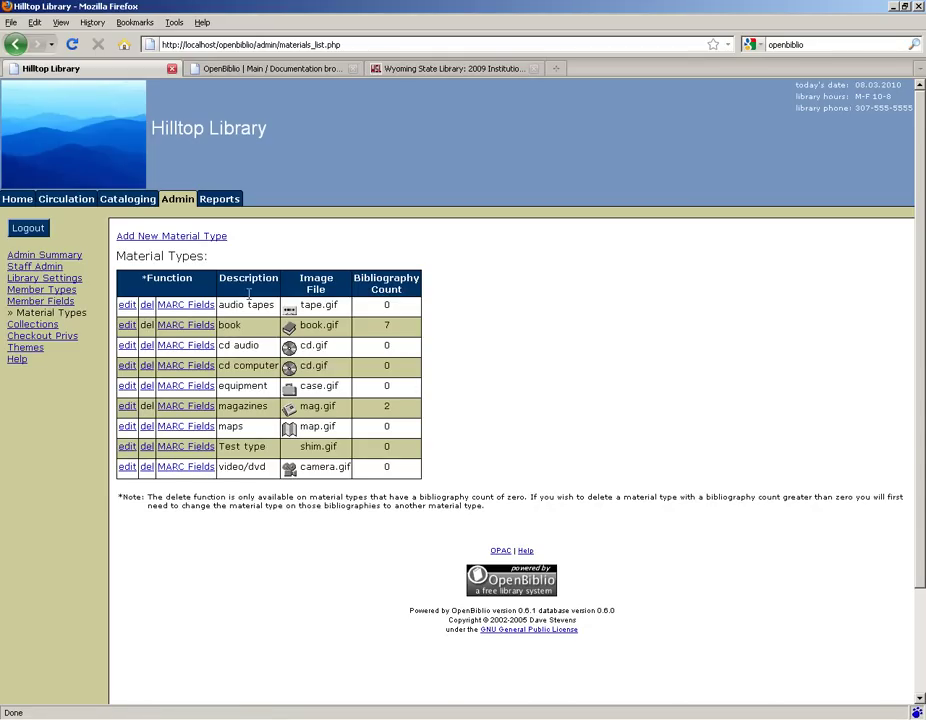
click(186, 238)
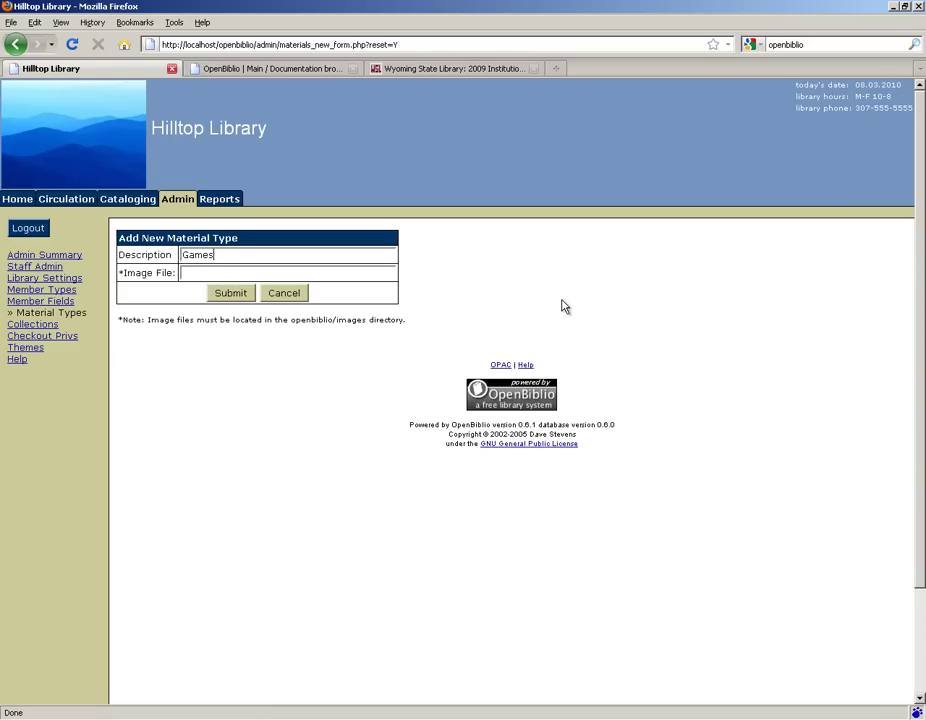
click(229, 294)
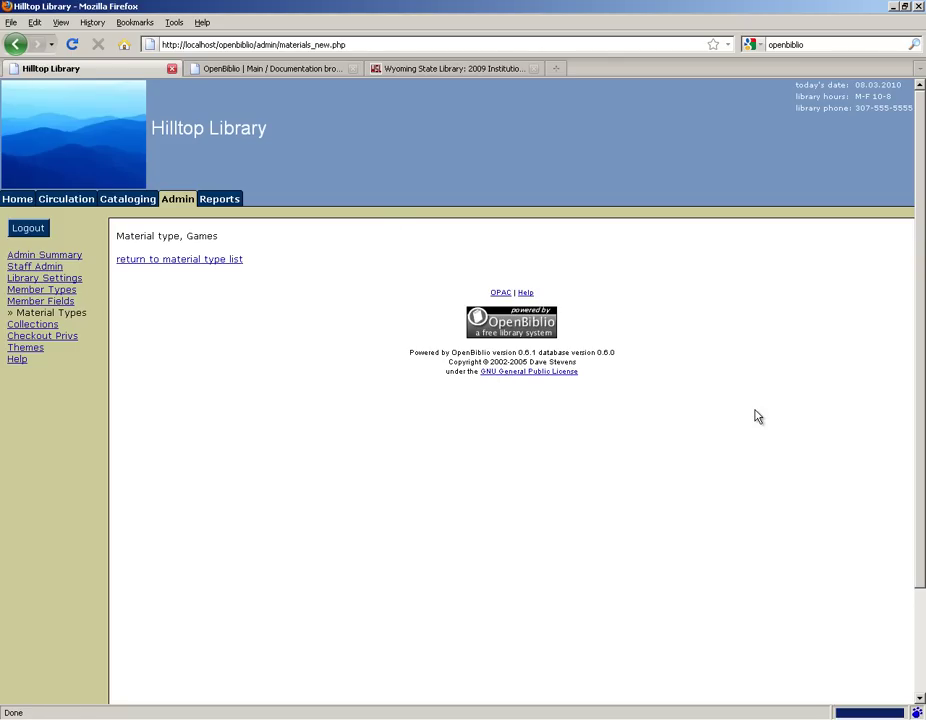
click(222, 260)
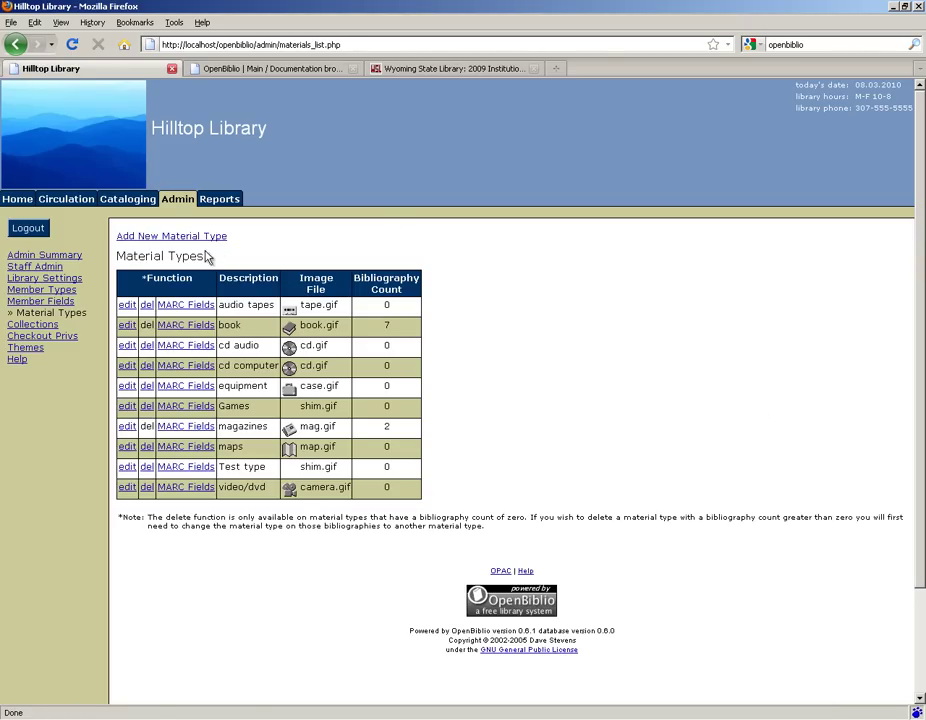
click(129, 408)
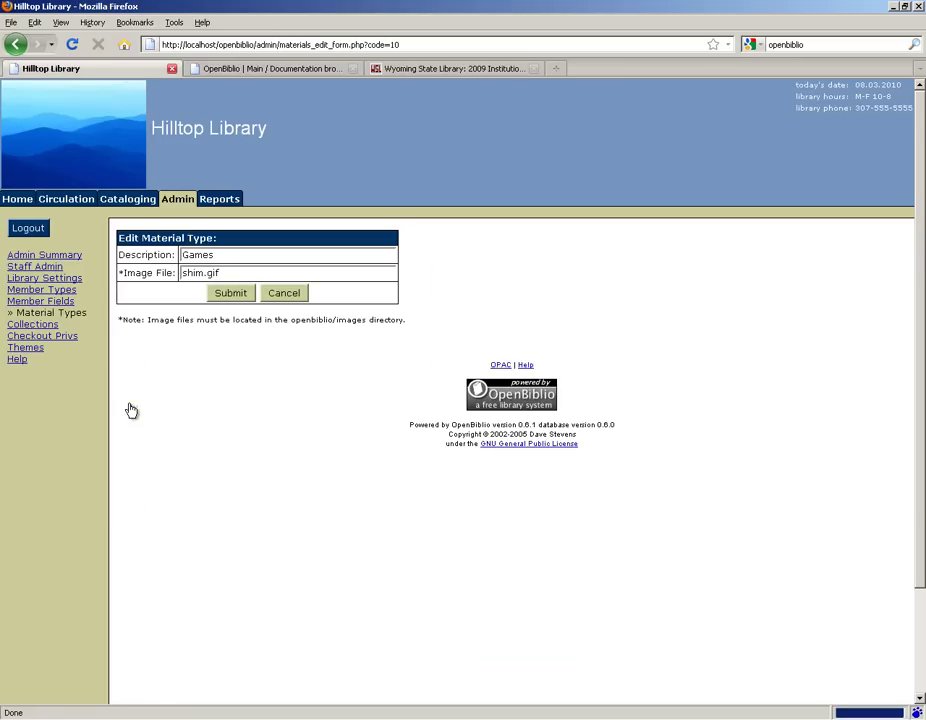
click(290, 296)
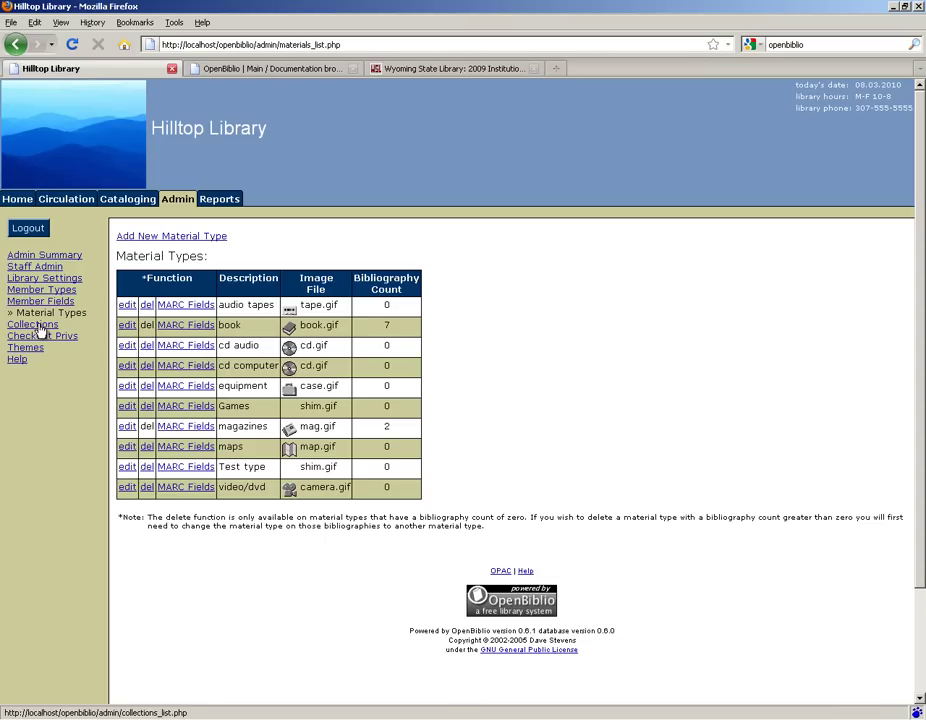
Step: Set Adult Fiction to 14 days due back with a 0.10 daily late fee
click(36, 325)
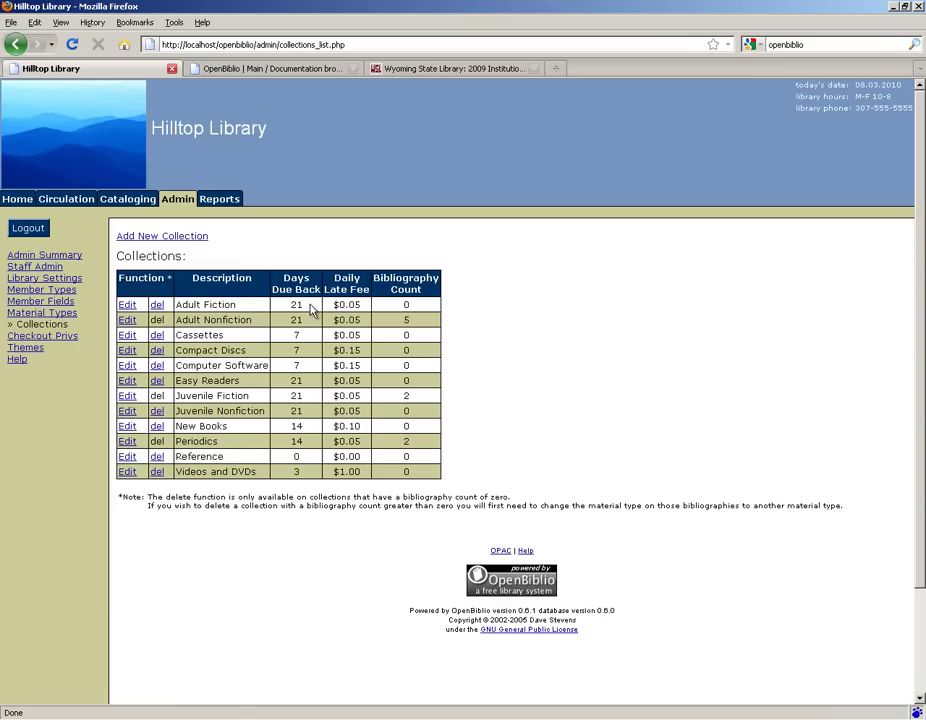
click(126, 307)
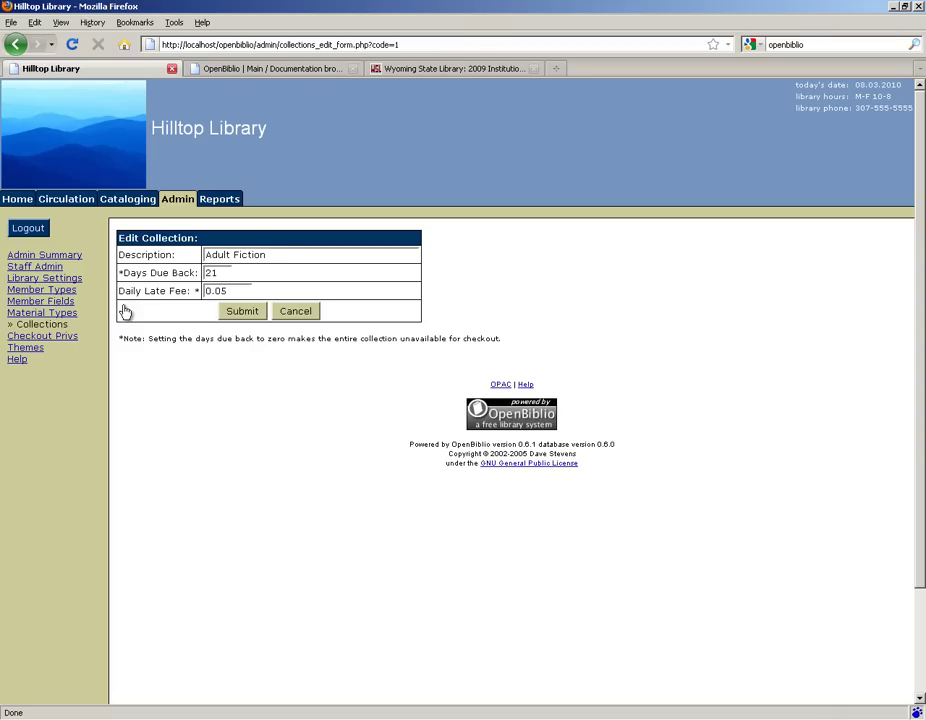
click(223, 271)
double_click(223, 271)
text(14)
click(258, 316)
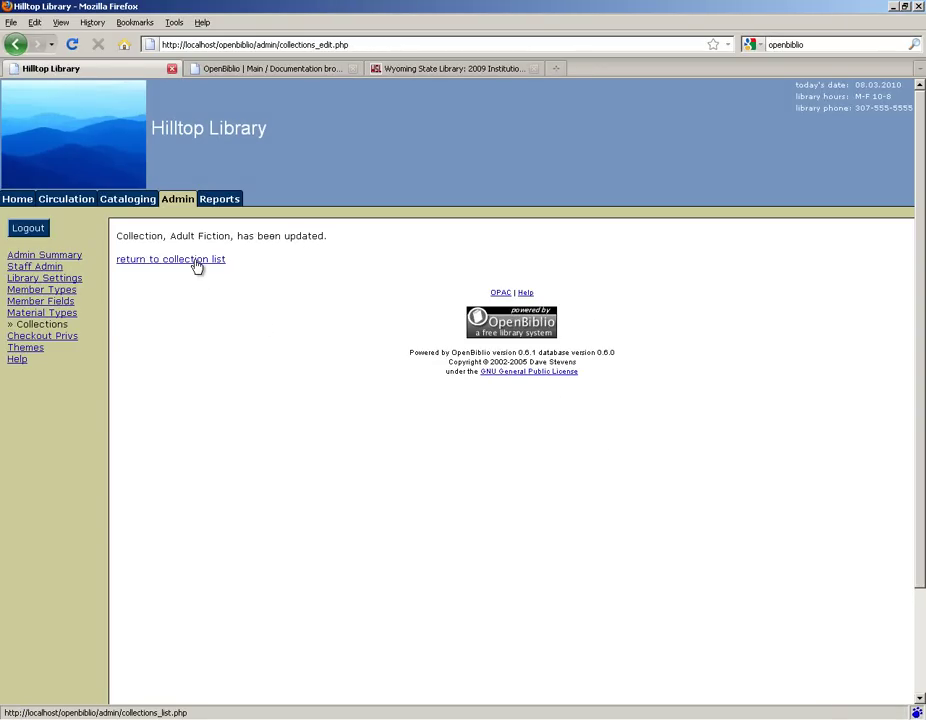
click(195, 262)
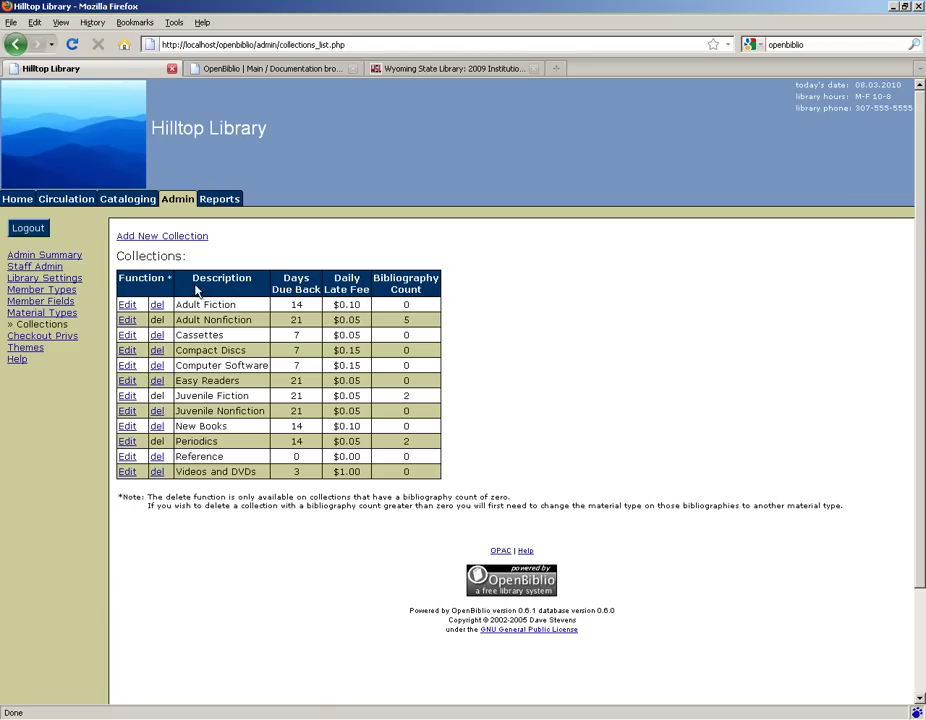
Step: Delete the Compact Discs collection and return to the collection list
click(157, 355)
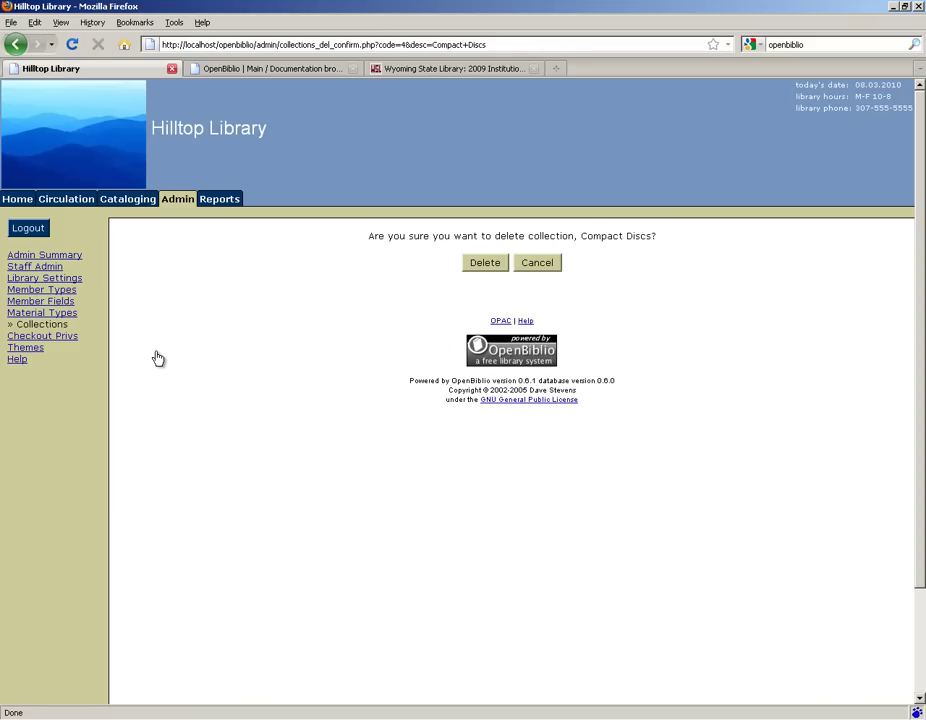
click(489, 264)
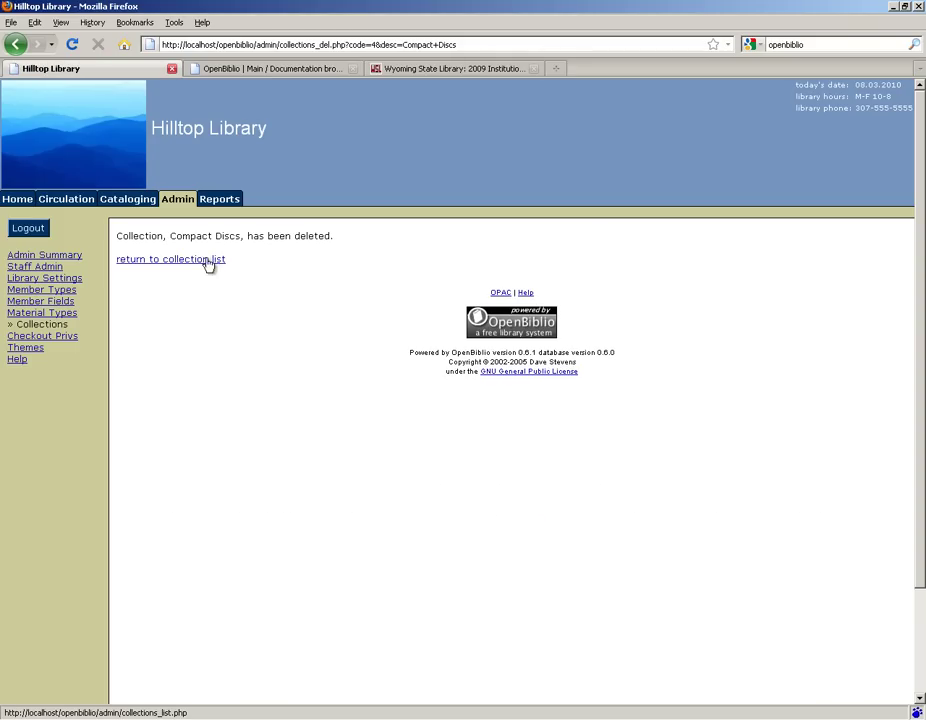
click(184, 265)
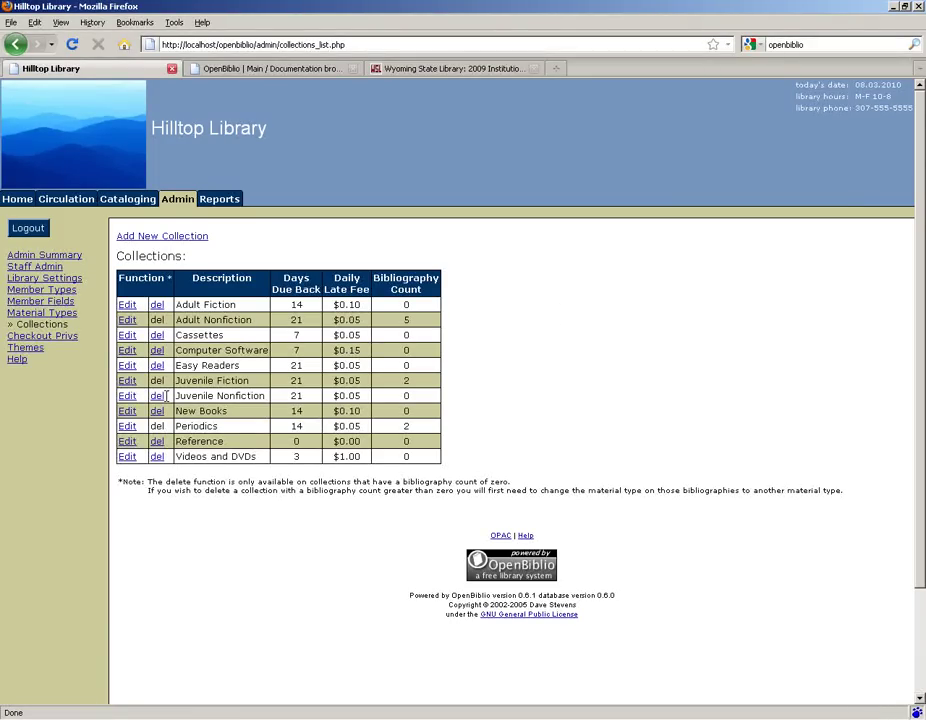
Step: Set staff book privileges to a checkout limit of 20 and renewal limit of 3
click(38, 340)
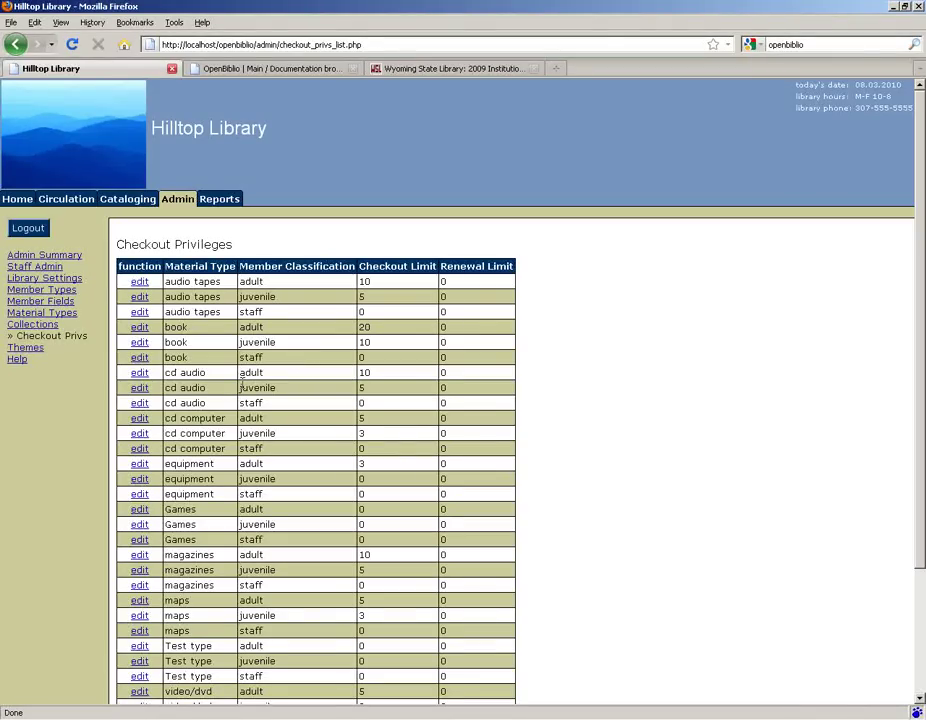
click(139, 358)
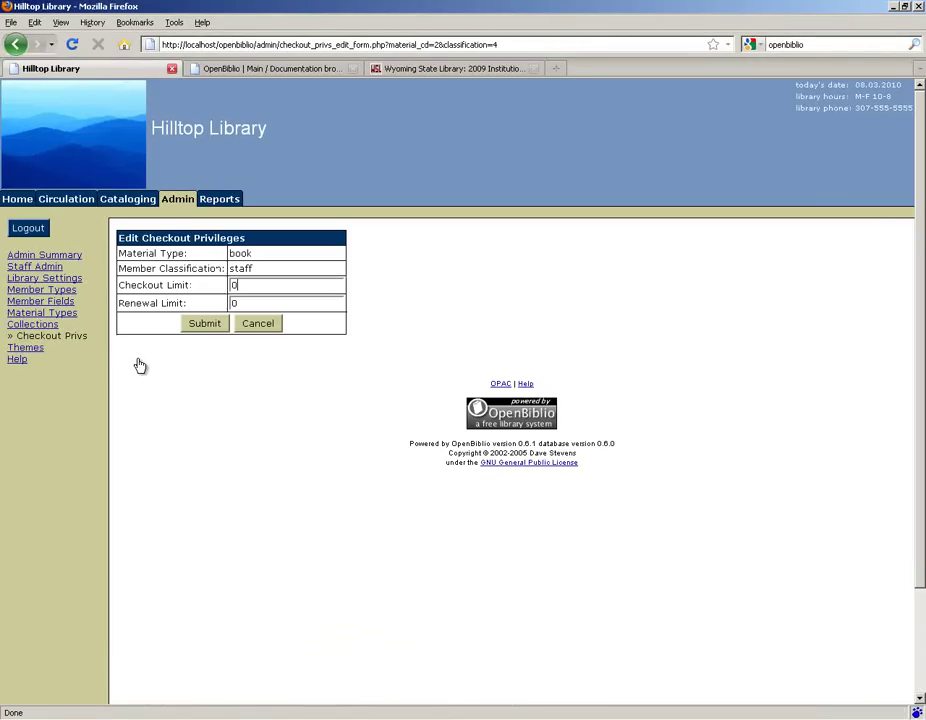
click(258, 288)
double_click(236, 287)
text(20)
key(Tab)
text(3)
click(206, 324)
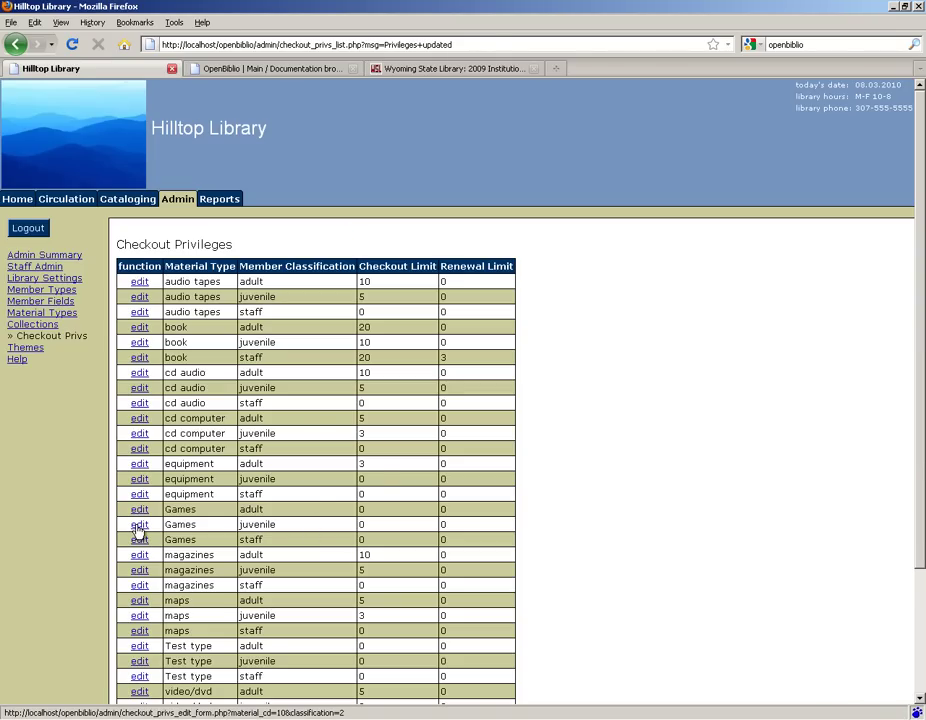
Step: Set juvenile Games privileges to a checkout limit of 3 and renewal limit of 2
click(139, 526)
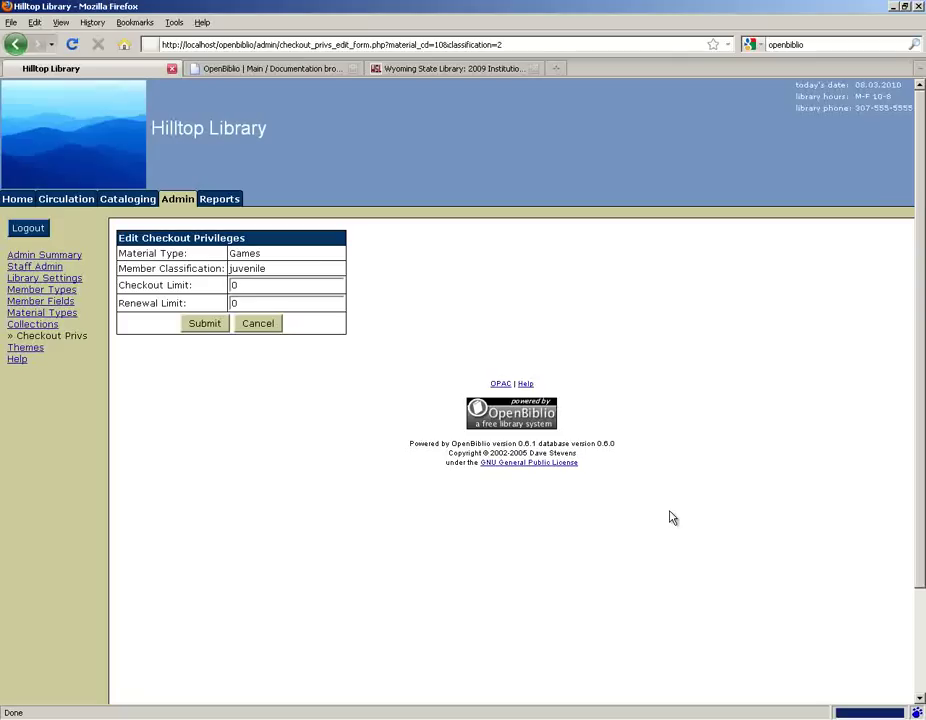
double_click(239, 286)
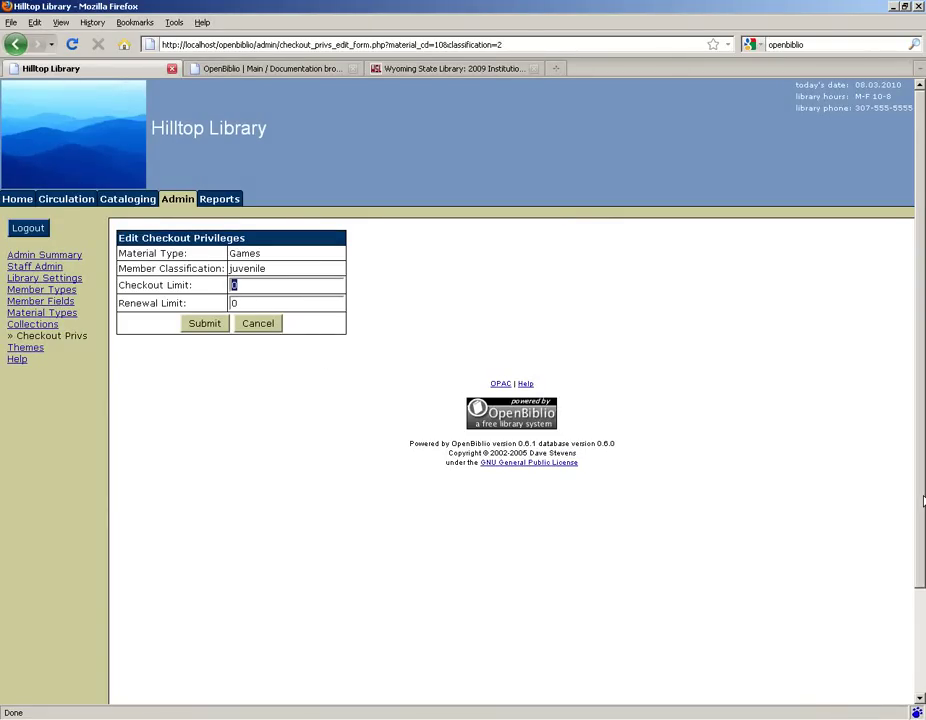
double_click(249, 301)
text(2)
click(210, 326)
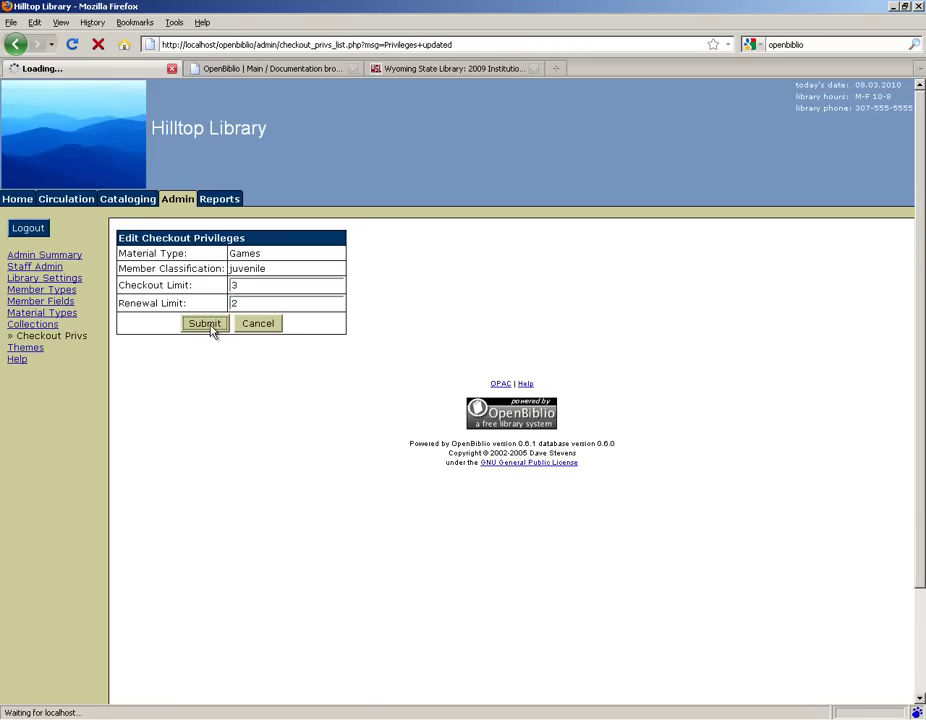
scroll(572, 523, down, 3)
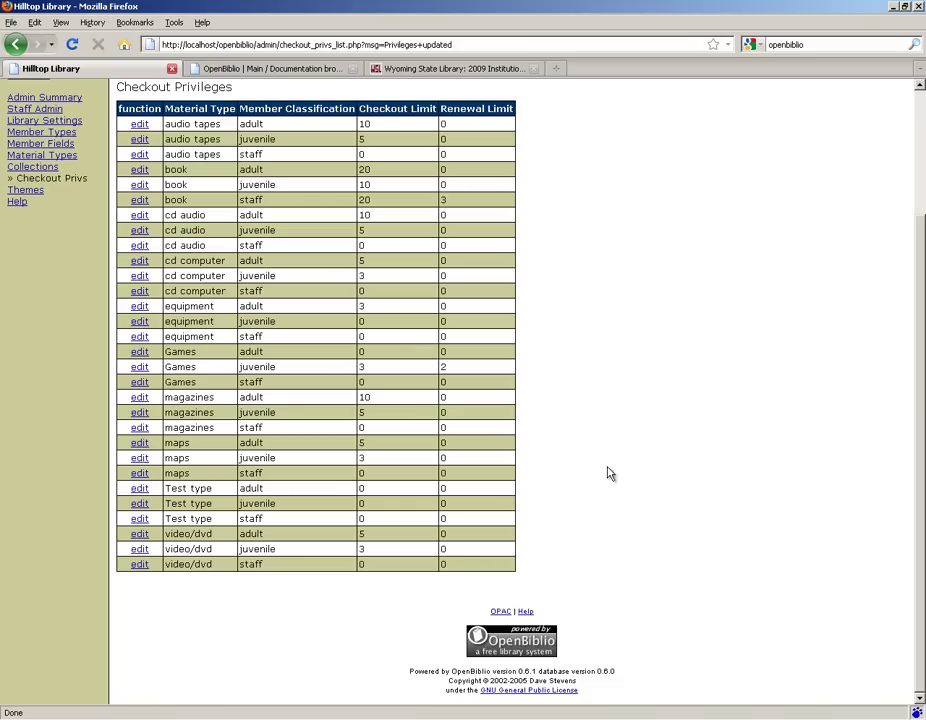
scroll(674, 473, up, 3)
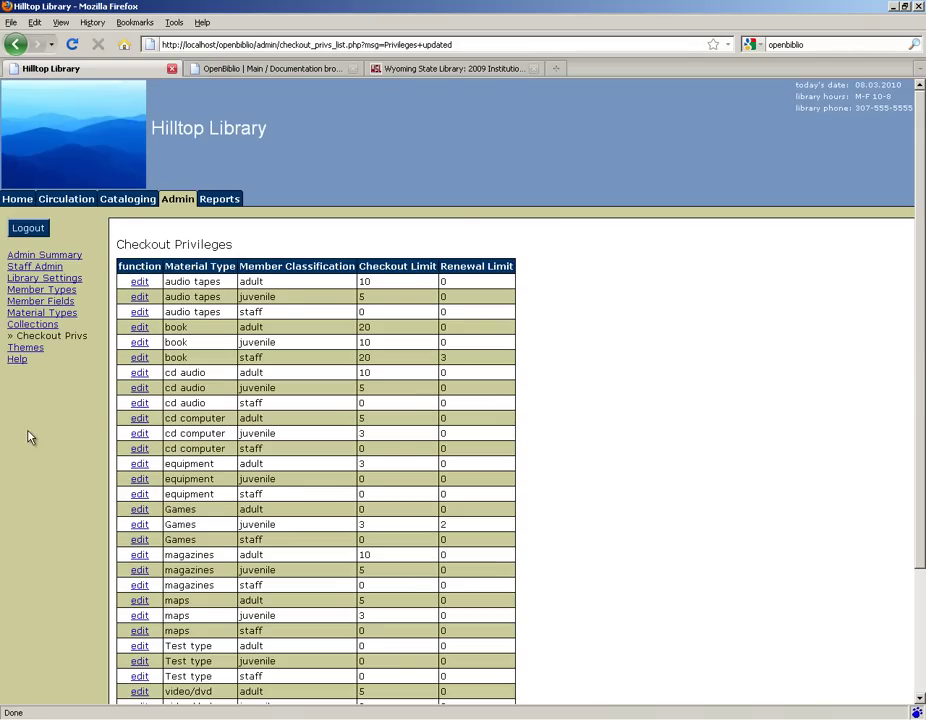
Step: Apply the Dark Wood theme to the library
click(24, 348)
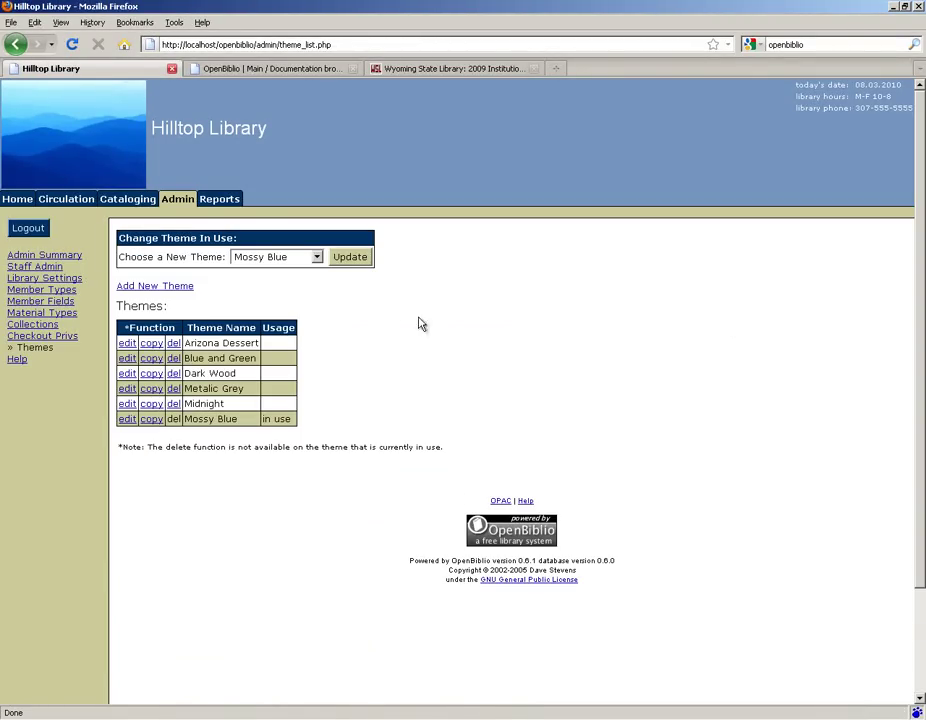
click(317, 257)
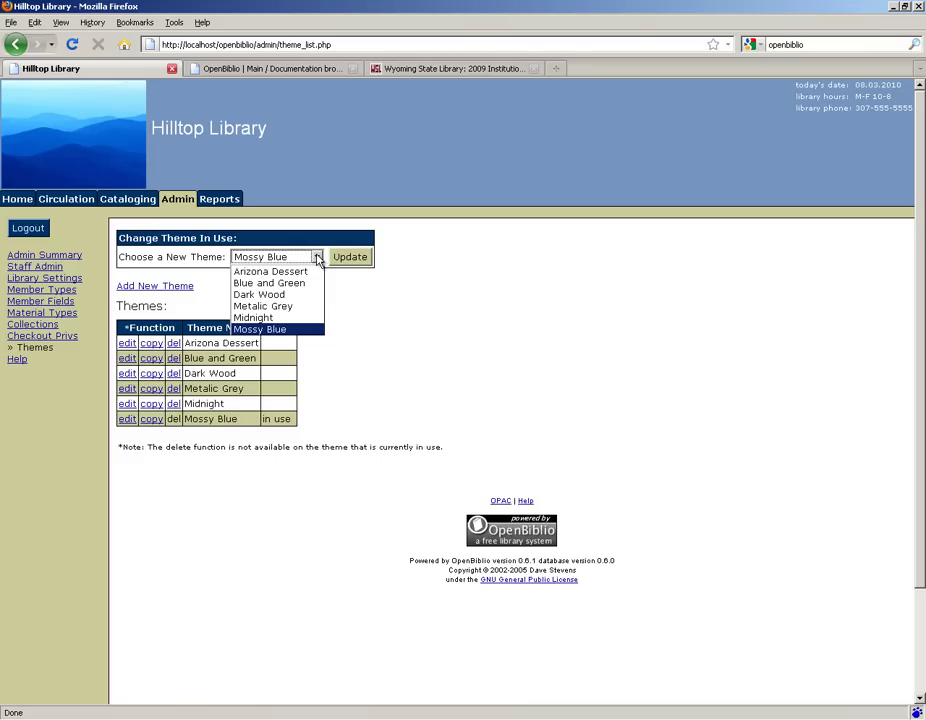
click(284, 298)
click(350, 260)
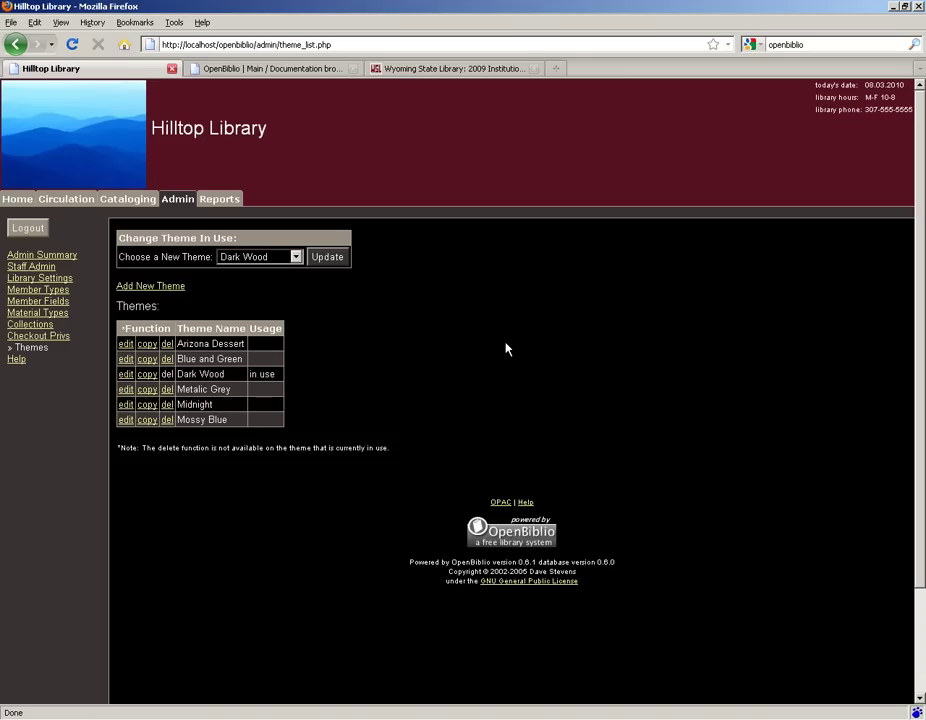
Step: Switch to the Arizona Dessert theme and view its settings
click(296, 257)
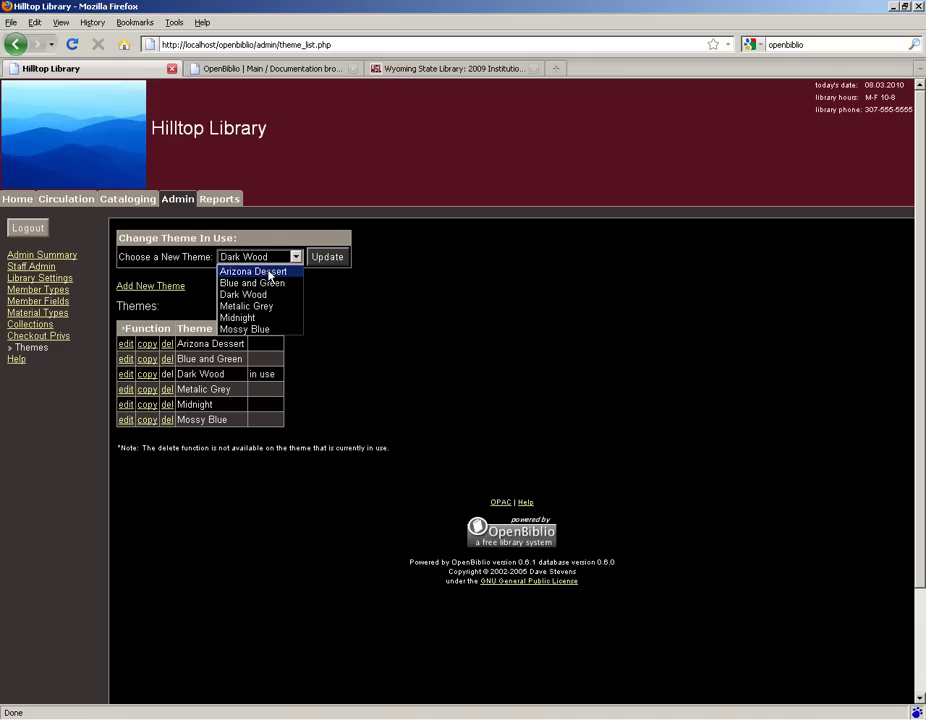
click(269, 274)
click(335, 263)
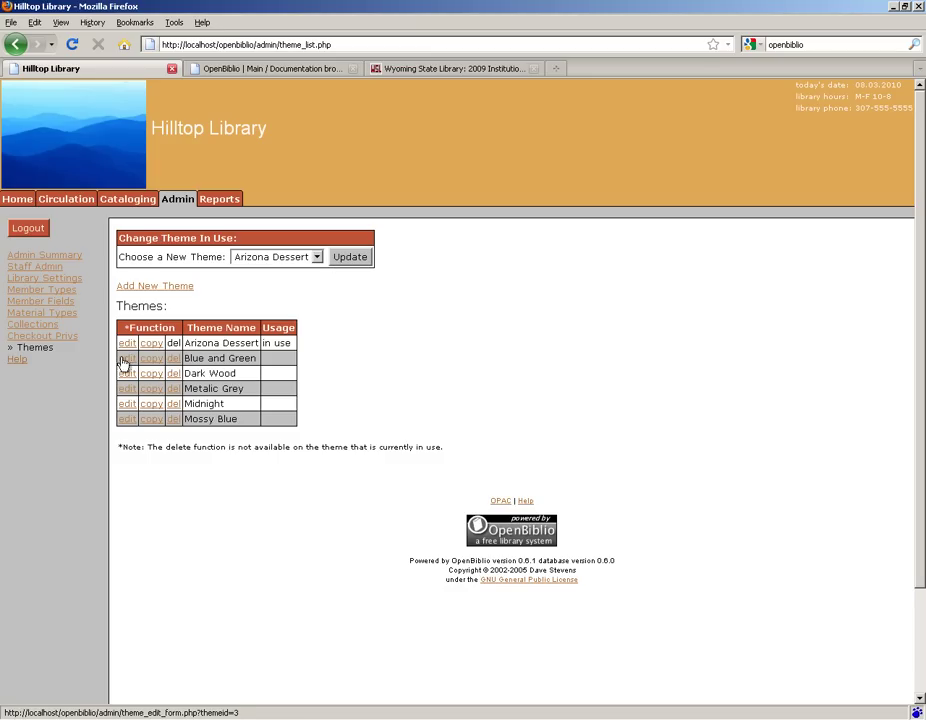
click(126, 358)
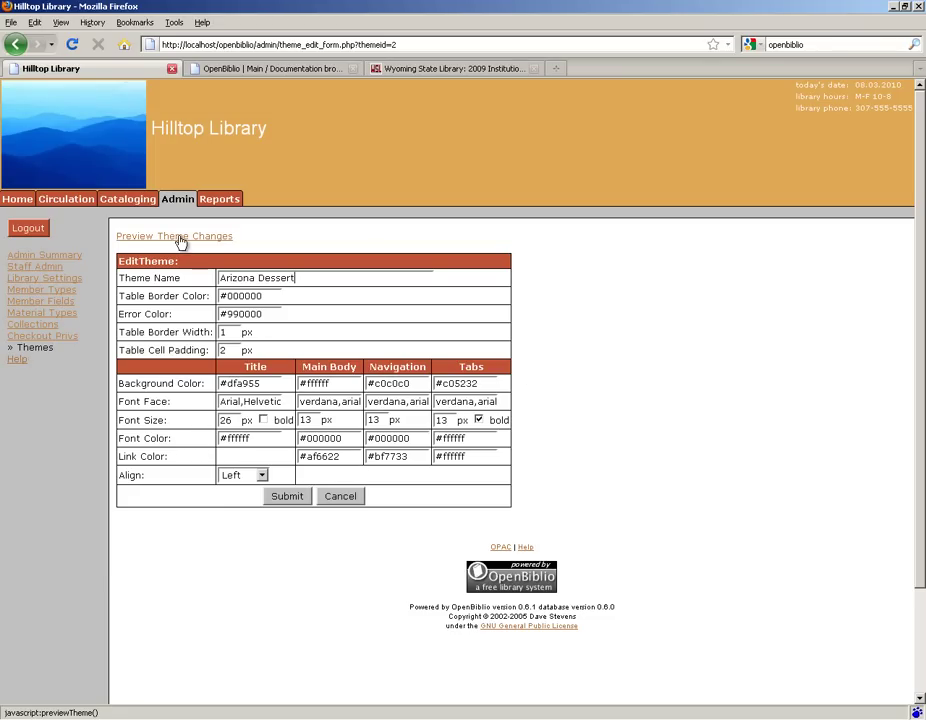
Step: Choose Mossy Blue as the library theme
key(Return)
click(314, 258)
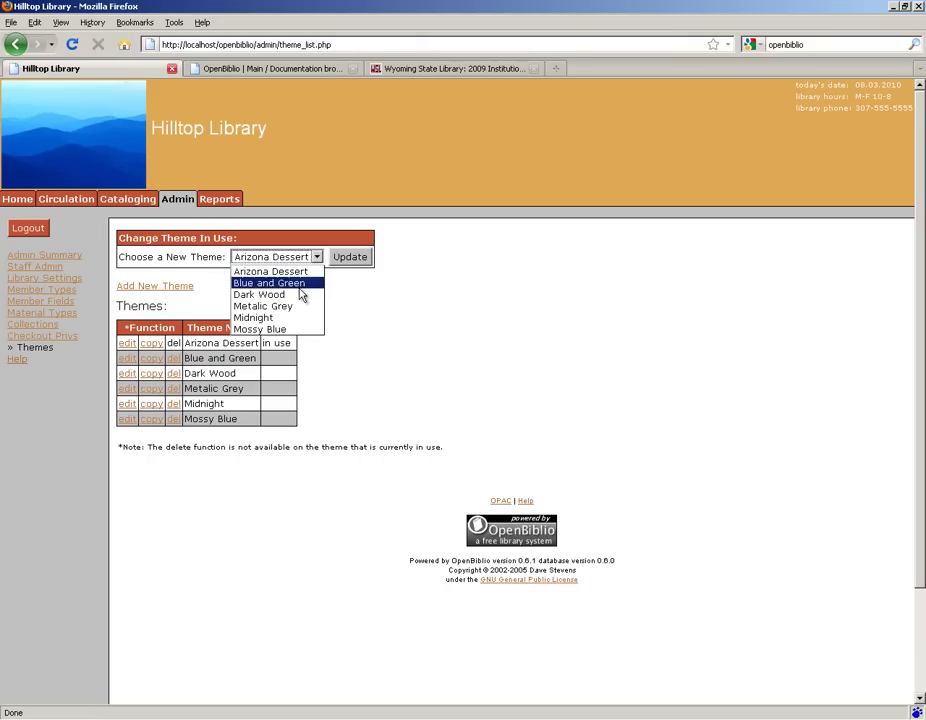
click(285, 329)
click(360, 259)
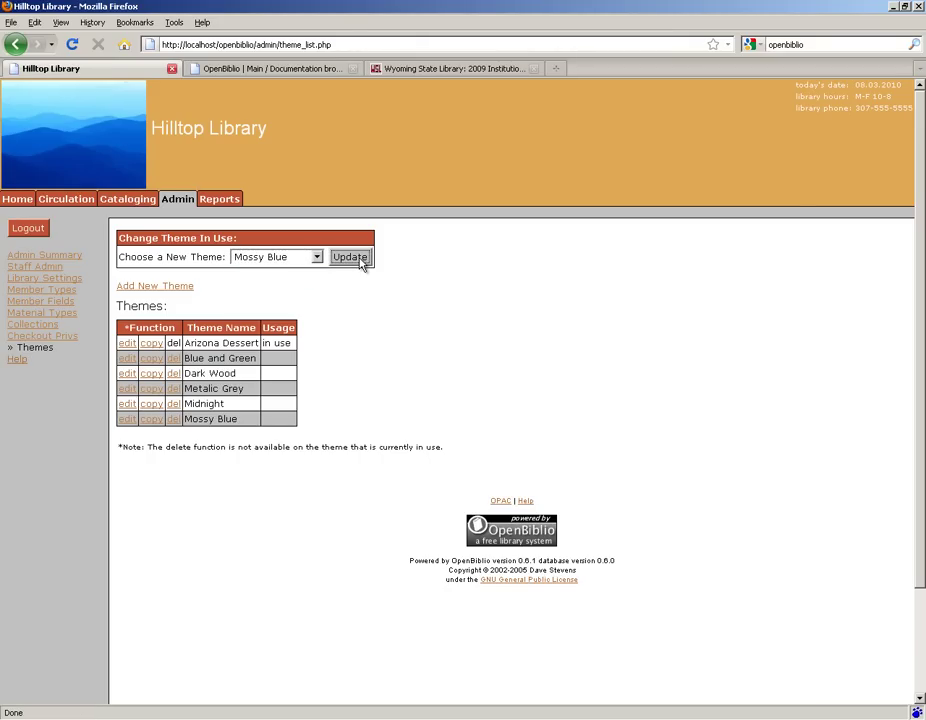